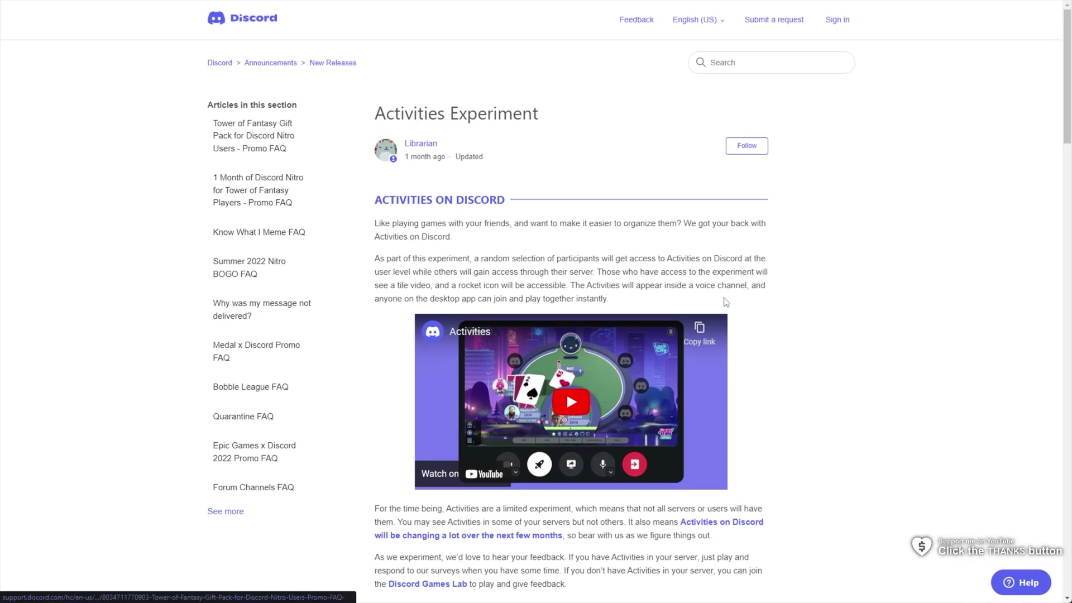
Read the Activities Experiment article's sections on access, cost, available Activities and how to start an Activity
{"action": "left_click_drag", "start_coordinate": [499, 214], "coordinate": [509, 223]}
{"action": "left_click", "coordinate": [506, 240]}
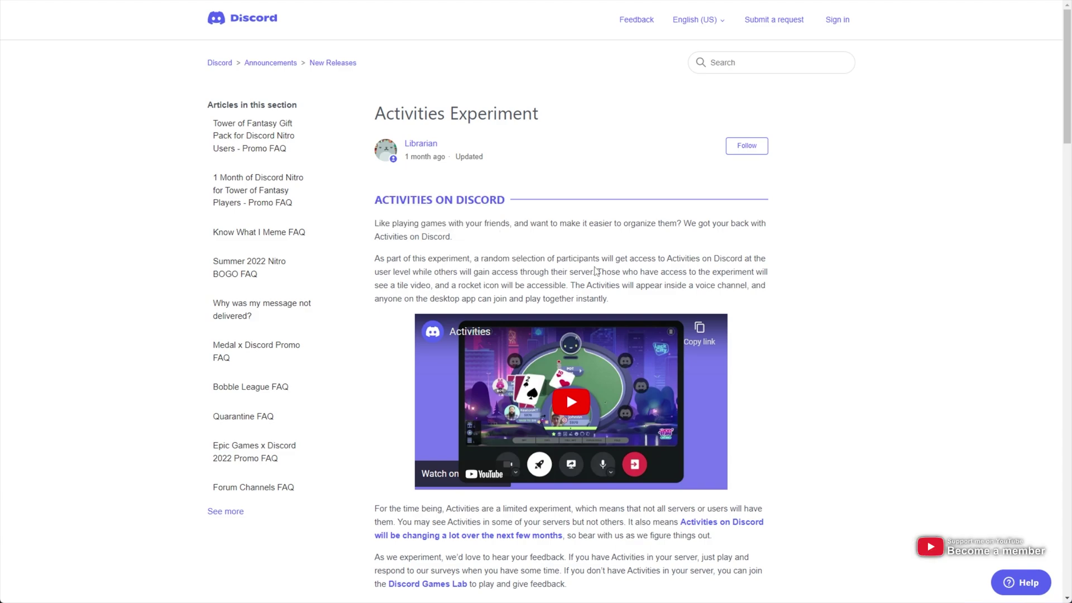
{"action": "scroll", "coordinate": [603, 402], "scroll_direction": "down", "scroll_amount": 2}
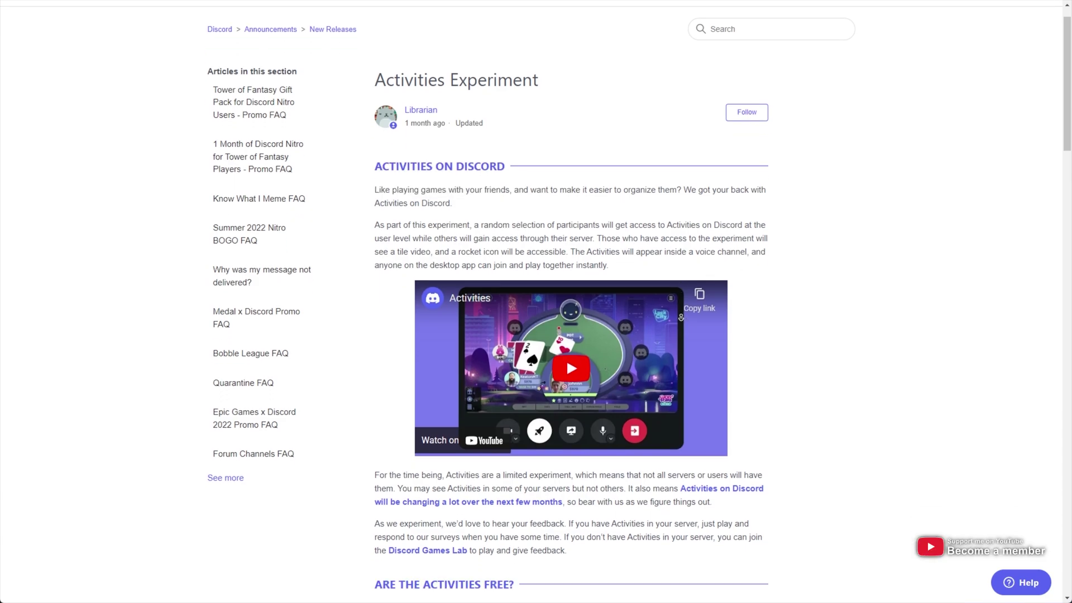
{"action": "scroll", "coordinate": [771, 289], "scroll_direction": "down", "scroll_amount": 5}
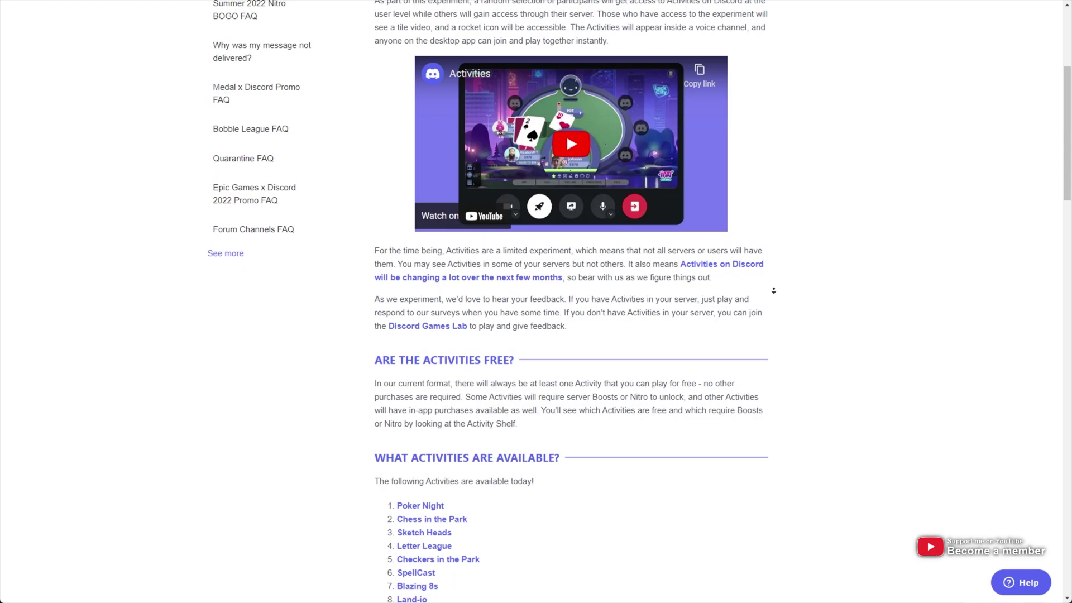
{"action": "middle_click", "coordinate": [547, 366]}
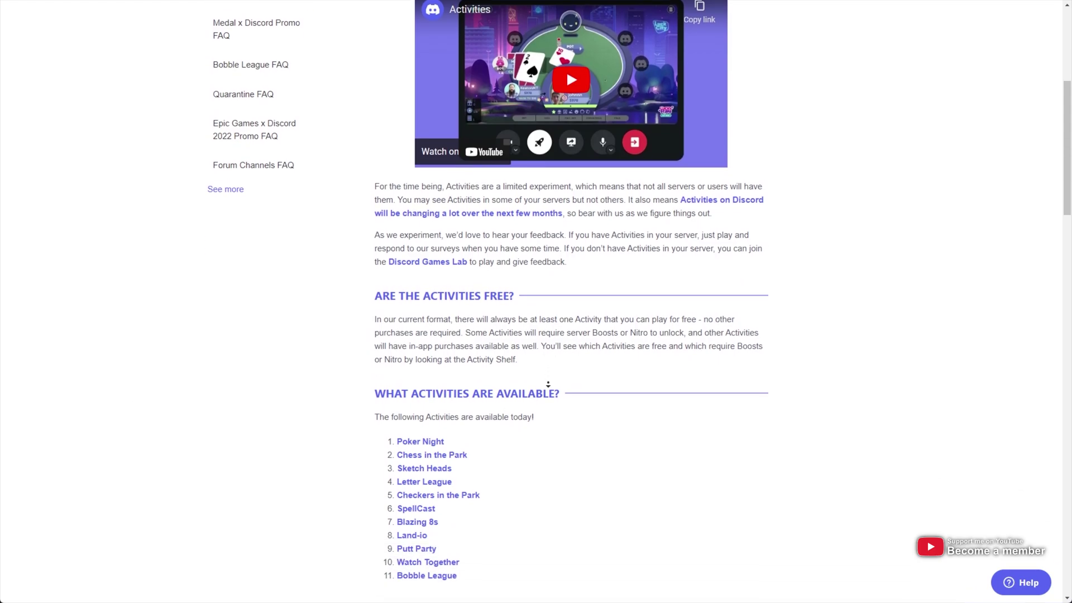
{"action": "left_click", "coordinate": [498, 354]}
{"action": "left_click_drag", "start_coordinate": [491, 333], "coordinate": [360, 330]}
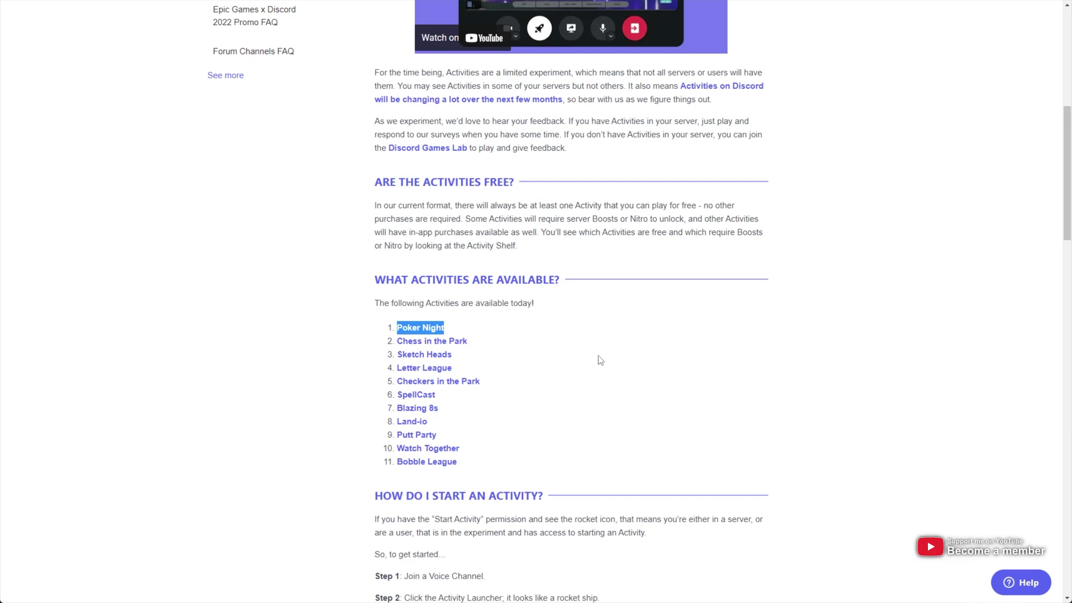
{"action": "middle_click", "coordinate": [607, 378]}
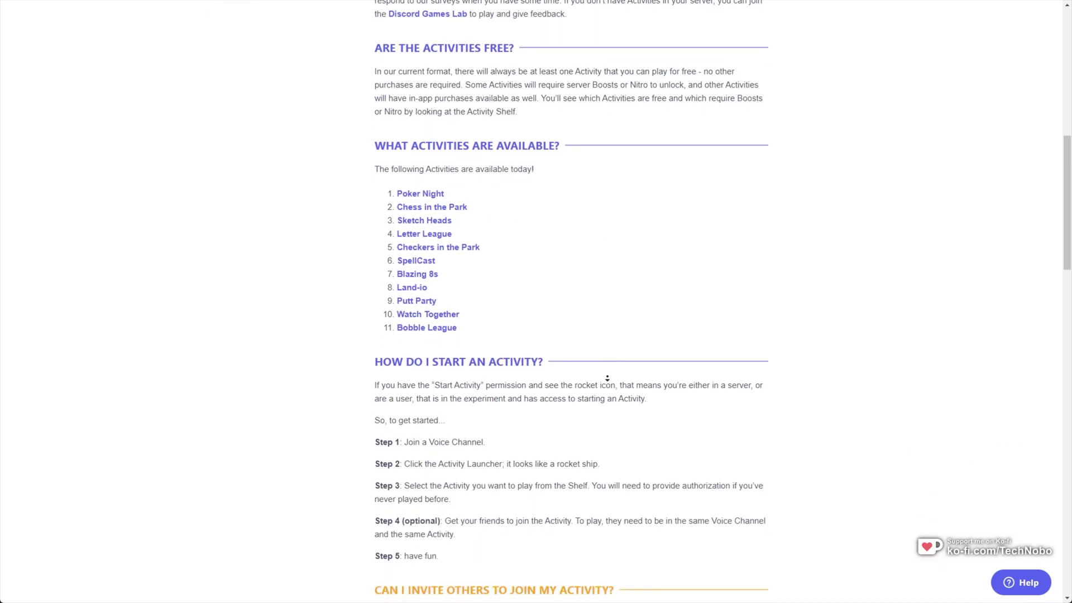
{"action": "middle_click", "coordinate": [608, 378]}
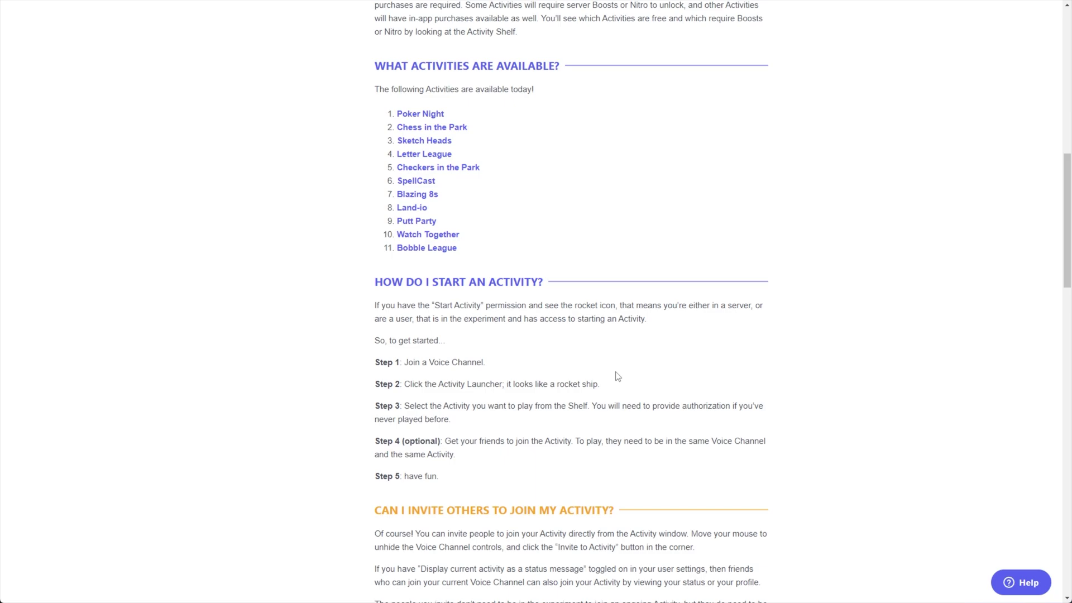
{"action": "triple_click", "coordinate": [462, 200]}
{"action": "scroll", "coordinate": [560, 332], "scroll_direction": "down", "scroll_amount": 2}
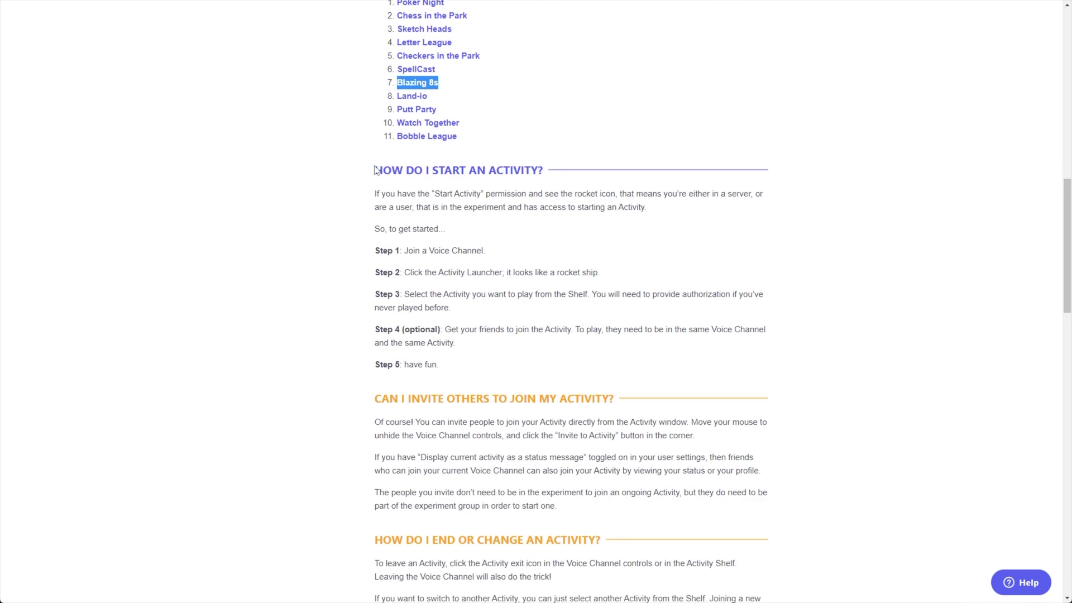
{"action": "left_click_drag", "start_coordinate": [404, 250], "coordinate": [511, 250]}
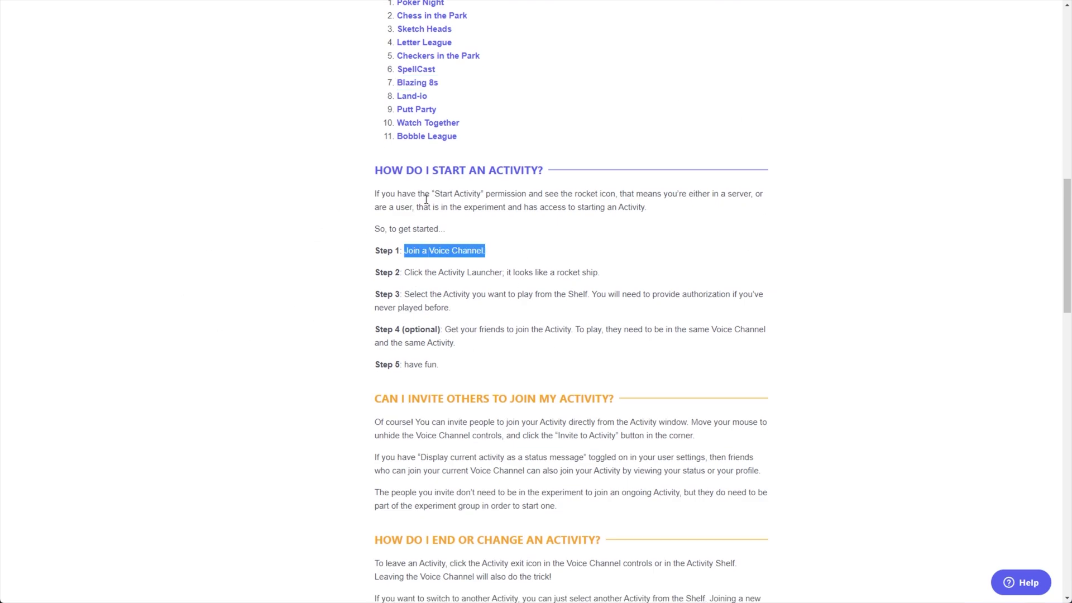
{"action": "scroll", "coordinate": [634, 379], "scroll_direction": "up", "scroll_amount": 15}
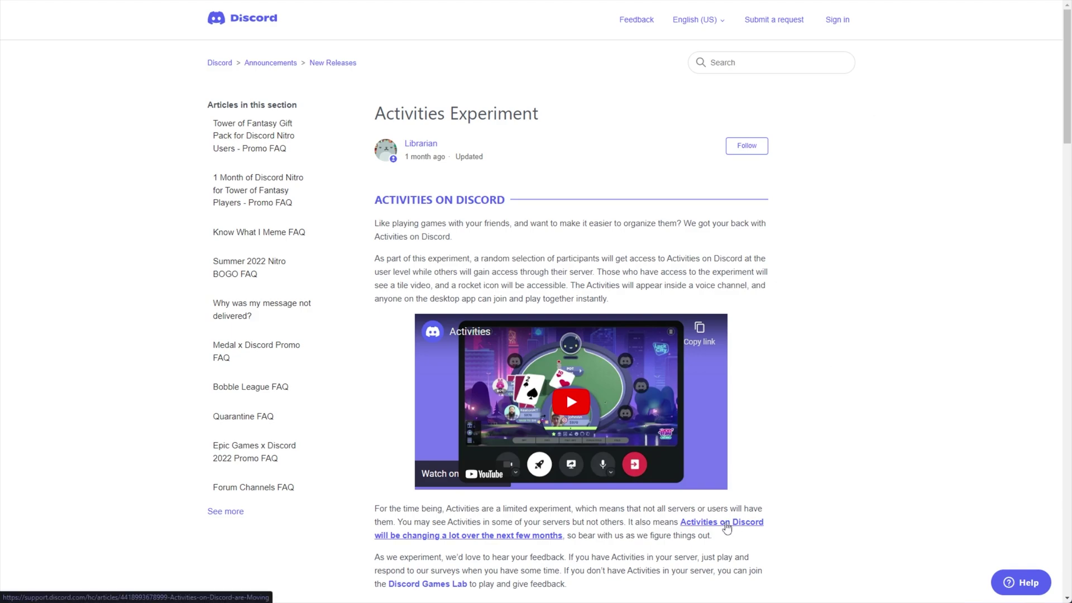
Join the Discord Games Lab server in the Discord app through the invite linked in the article
{"action": "scroll", "coordinate": [416, 584], "scroll_direction": "down", "scroll_amount": 2}
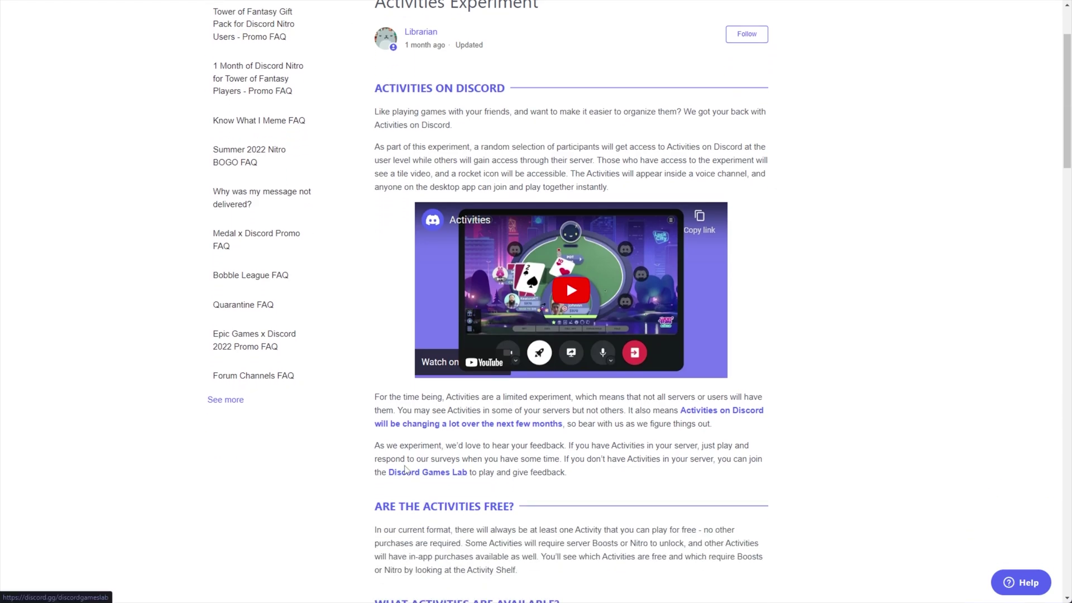
{"action": "left_click", "coordinate": [420, 473]}
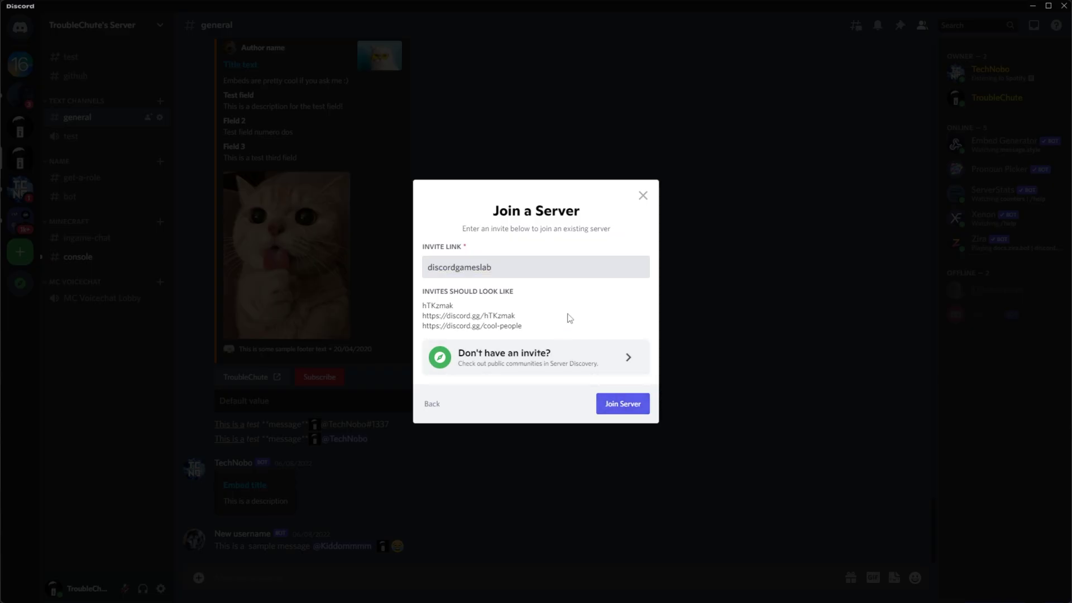
{"action": "key", "text": "Return"}
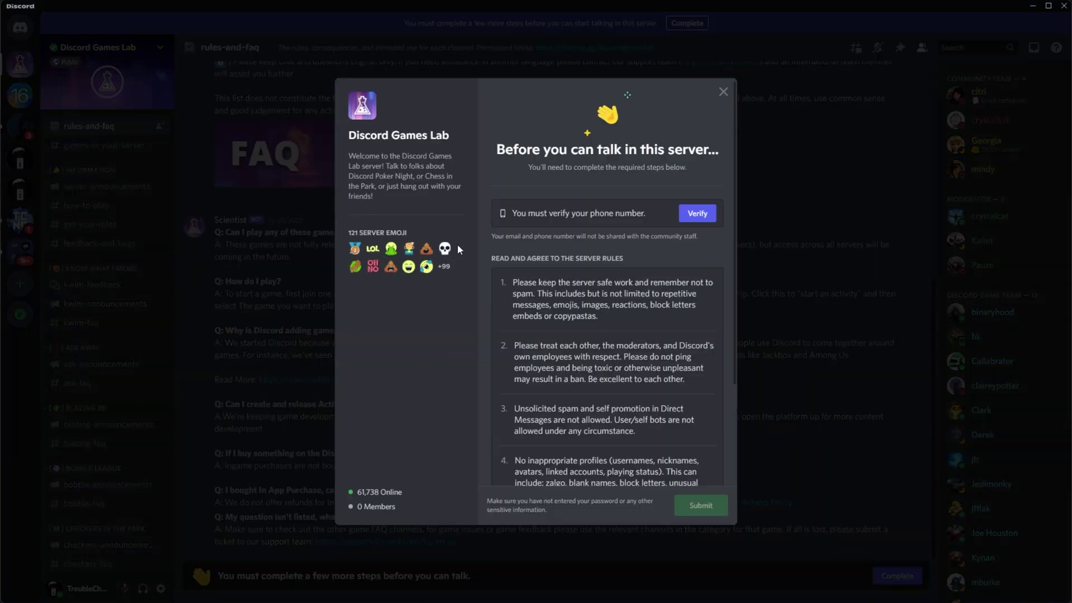
Review the Discord Games Lab rules in the entry requirements dialog and dismiss it without submitting
{"action": "scroll", "coordinate": [623, 254], "scroll_direction": "down", "scroll_amount": 3}
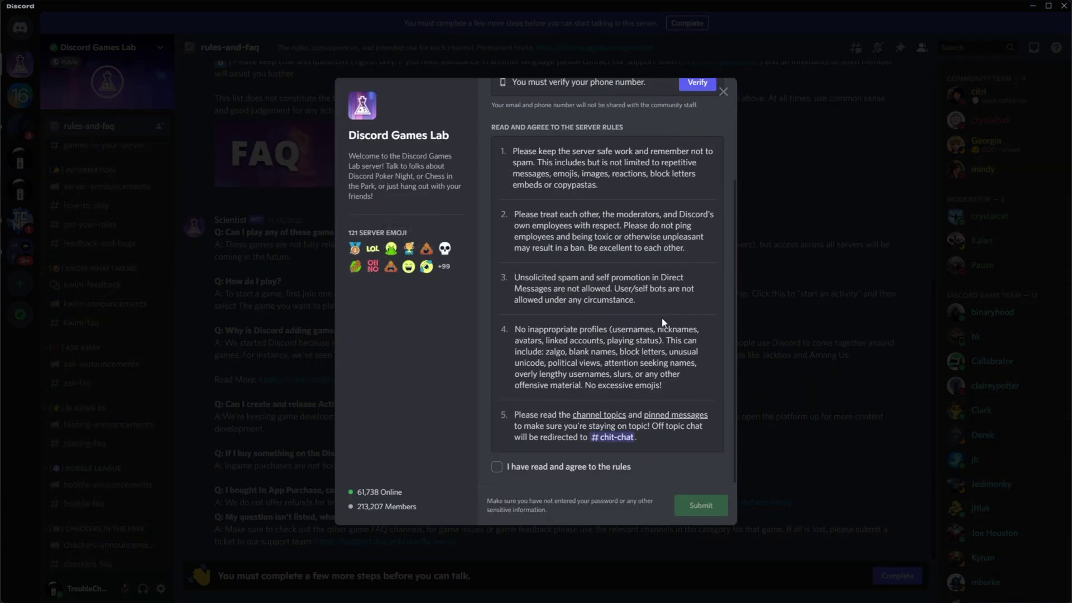
{"action": "left_click", "coordinate": [602, 469]}
{"action": "left_click", "coordinate": [224, 332]}
Browse the Discord Games Lab channel list and view the sketch-faq and sketch-announcements channels
{"action": "scroll", "coordinate": [145, 327], "scroll_direction": "down", "scroll_amount": 10}
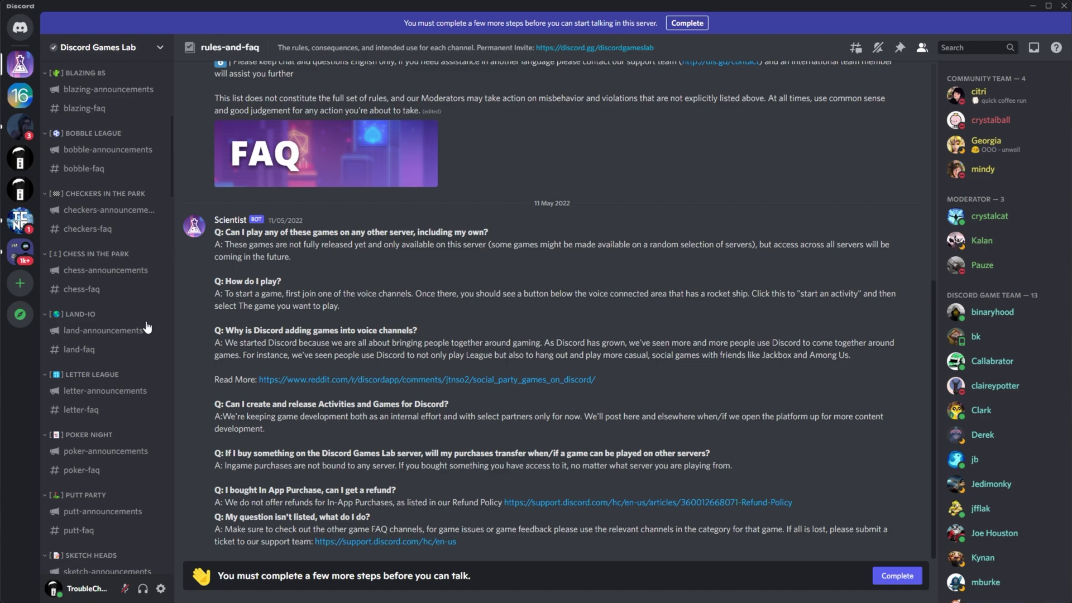
{"action": "scroll", "coordinate": [145, 327], "scroll_direction": "down", "scroll_amount": 10}
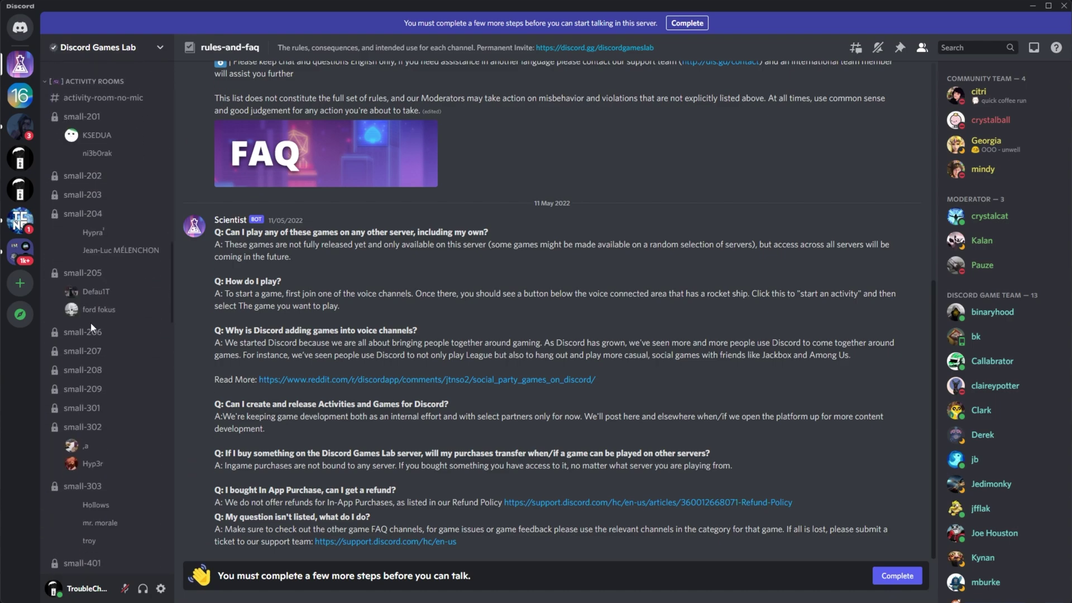
{"action": "scroll", "coordinate": [140, 317], "scroll_direction": "up", "scroll_amount": 10}
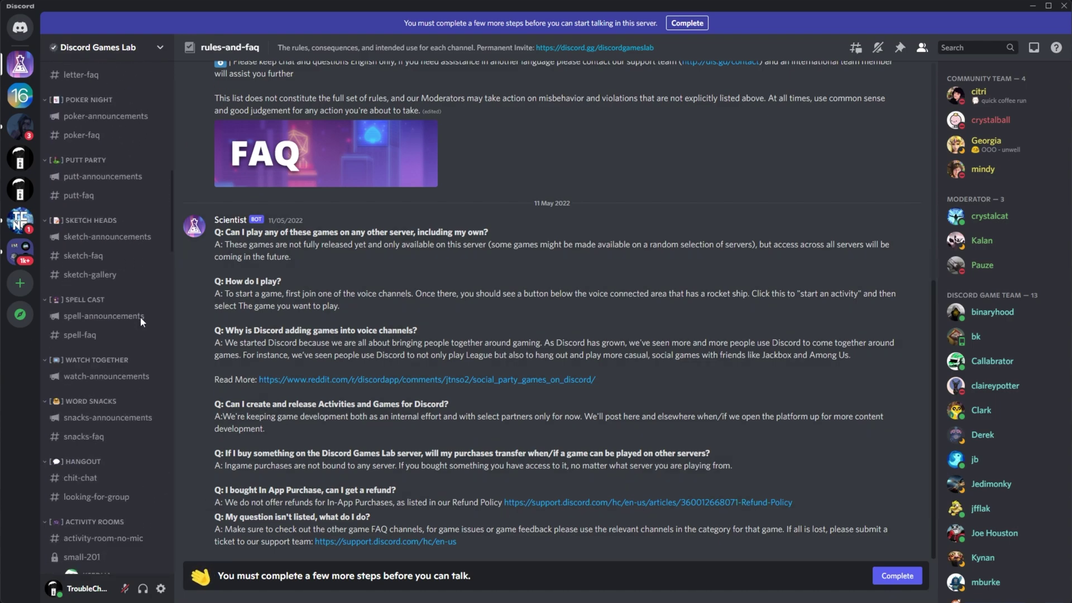
{"action": "left_click", "coordinate": [103, 256]}
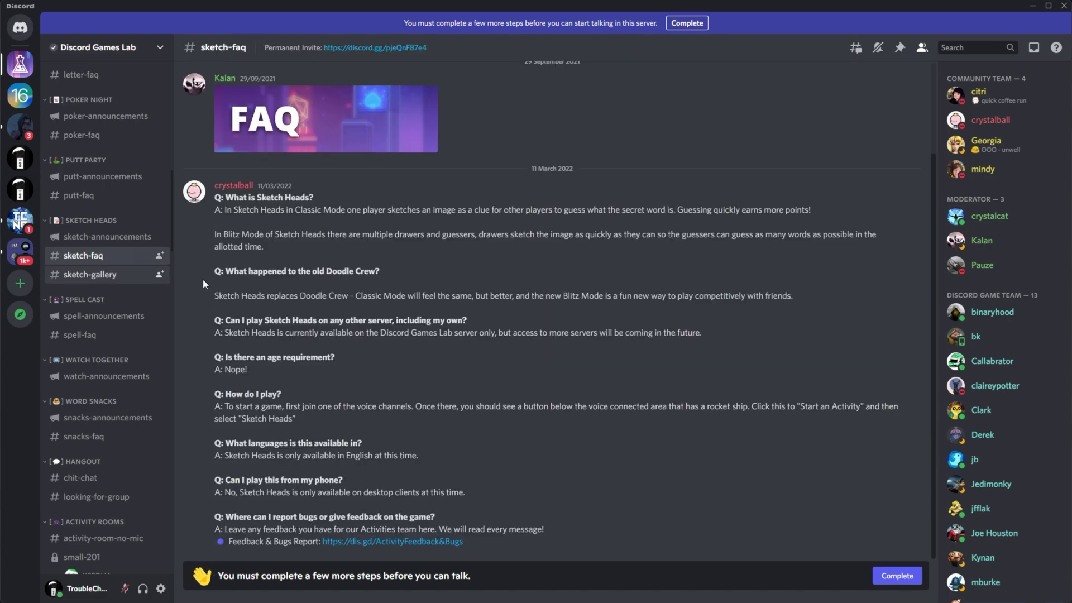
{"action": "left_click", "coordinate": [107, 237]}
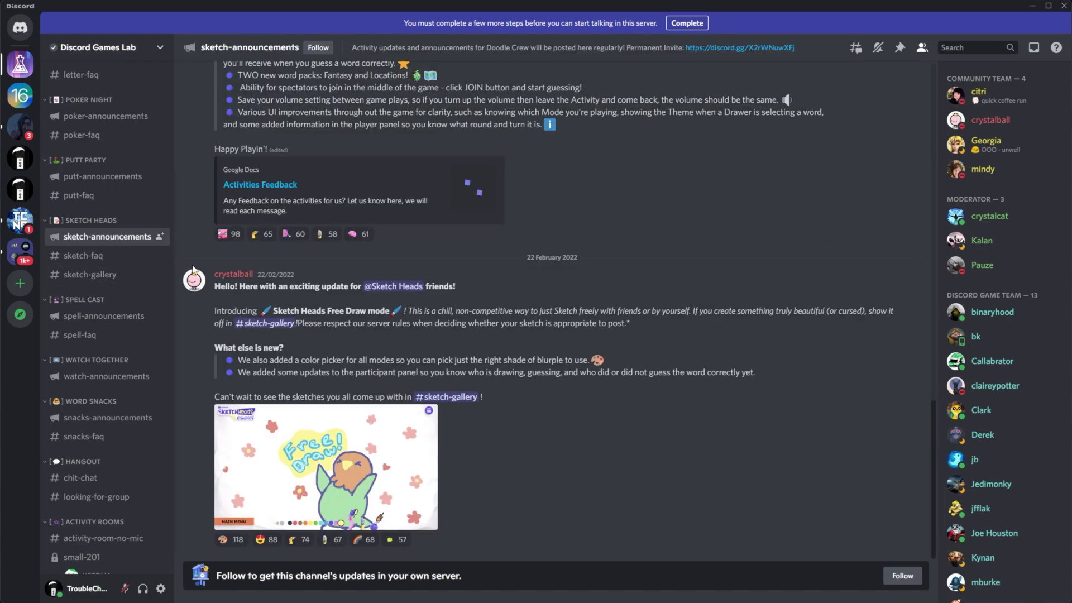
{"action": "scroll", "coordinate": [106, 268], "scroll_direction": "up", "scroll_amount": 10}
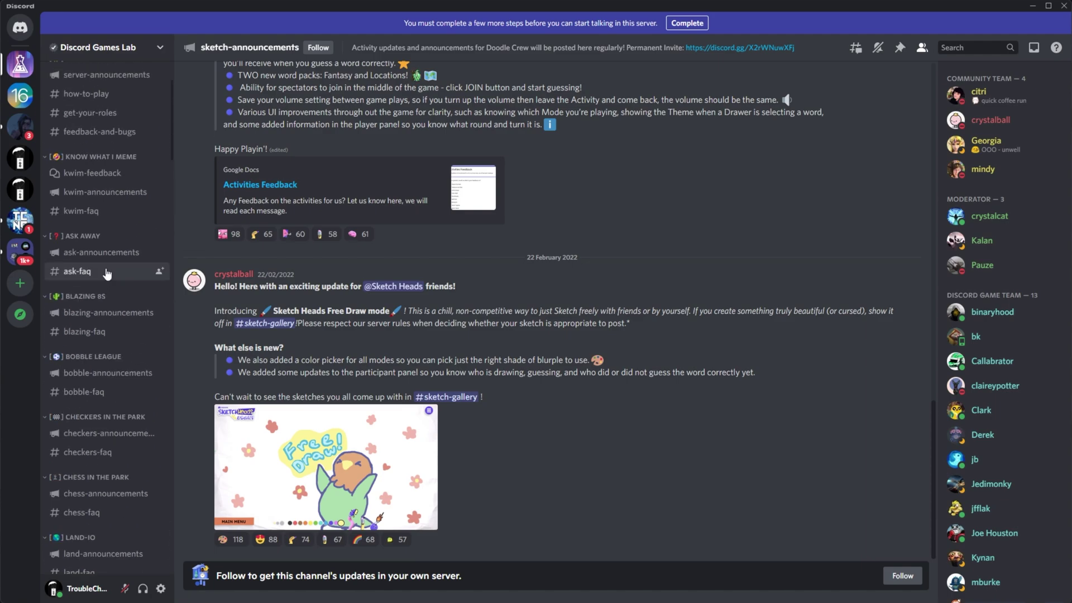
{"action": "scroll", "coordinate": [107, 273], "scroll_direction": "up", "scroll_amount": 3}
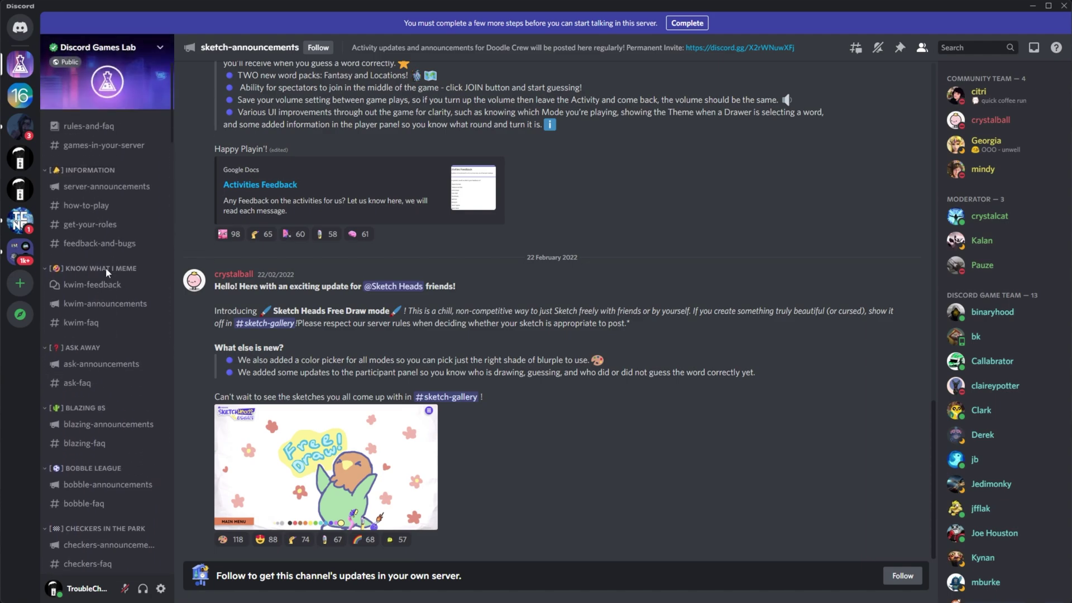
Switch to TroubleChute's Server and join its MC Voicechat Lobby voice channel
{"action": "left_click", "coordinate": [20, 158]}
{"action": "left_click", "coordinate": [20, 189]}
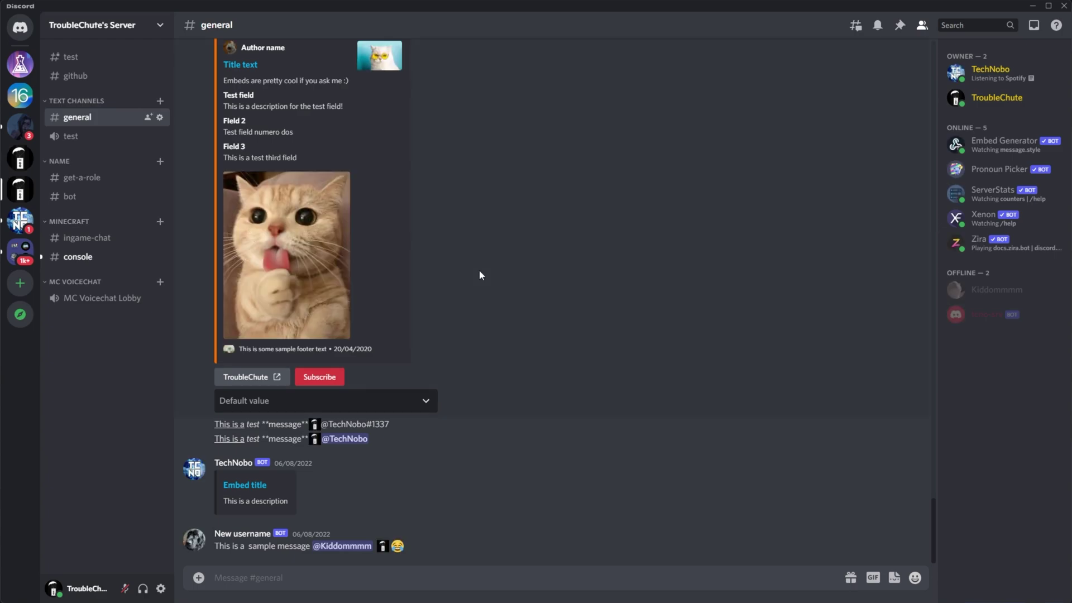
{"action": "left_click", "coordinate": [95, 297]}
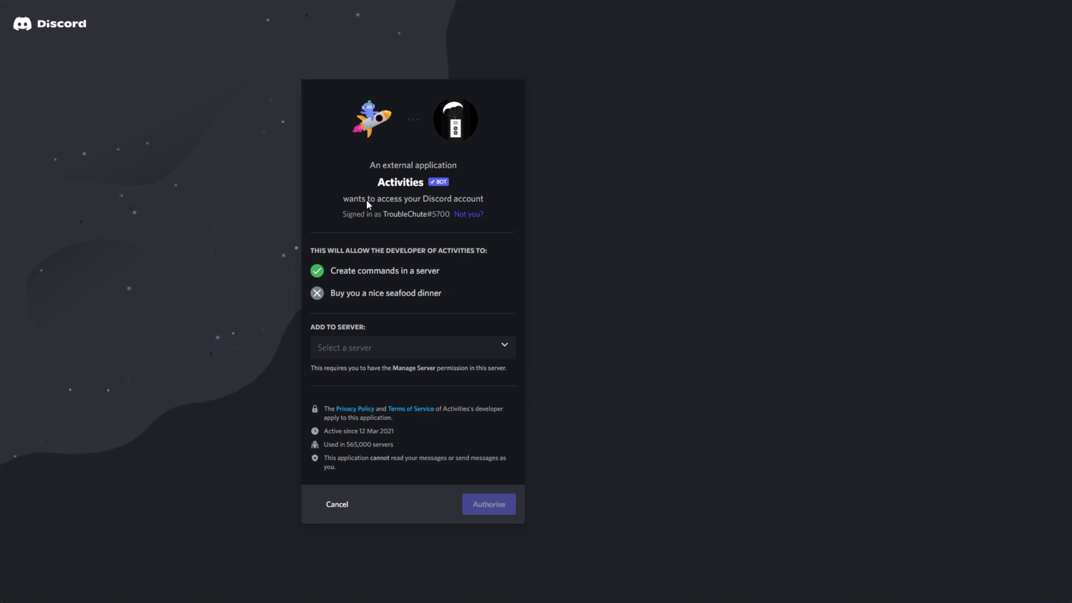
On the Activities bot's authorisation page, authorise adding the bot to TroubleChute's Server
{"action": "left_click", "coordinate": [407, 347]}
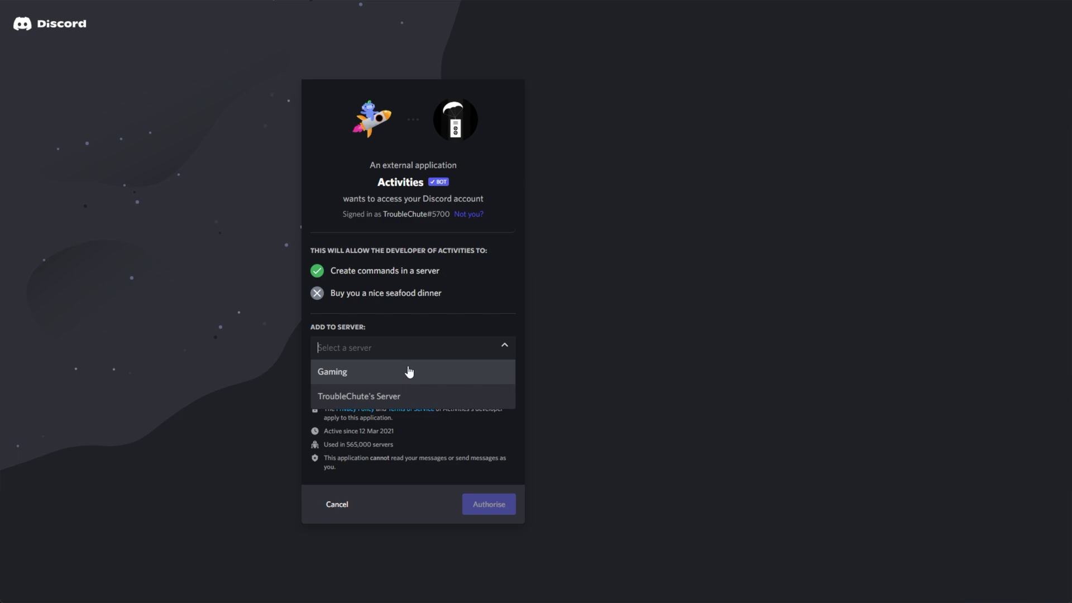
{"action": "left_click", "coordinate": [384, 396]}
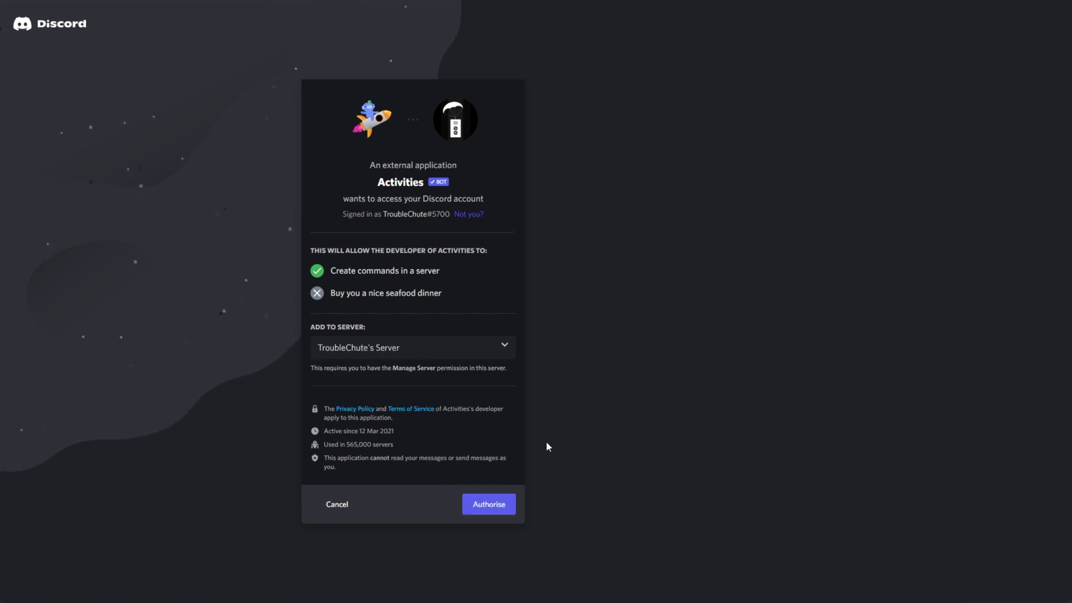
{"action": "left_click", "coordinate": [493, 504]}
{"action": "left_click", "coordinate": [394, 380]}
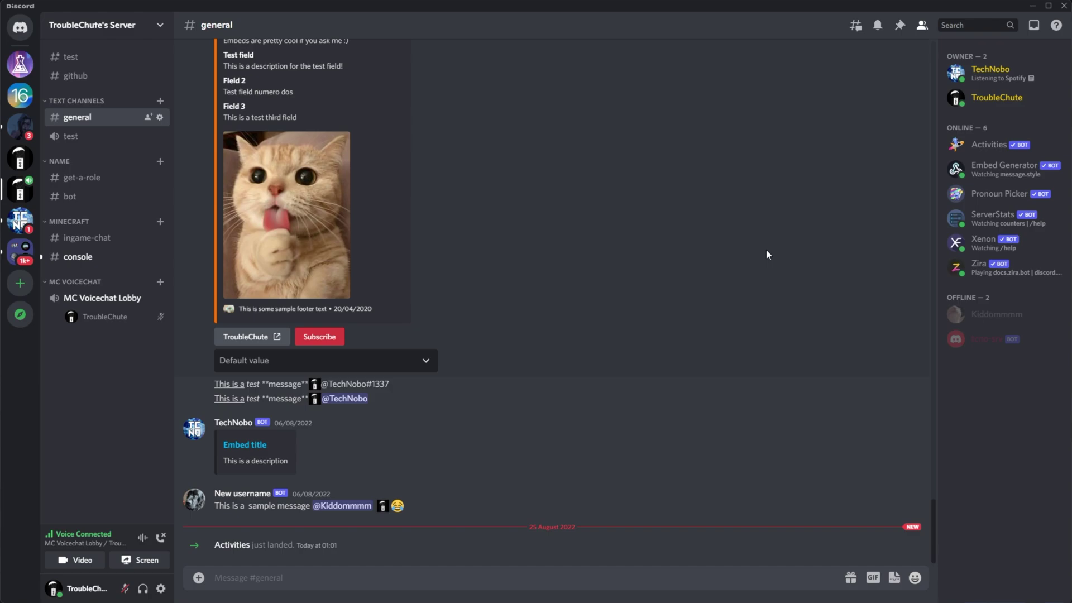
Run the /invite command offered in the Activities bot's profile in the general channel
{"action": "left_click", "coordinate": [234, 545]}
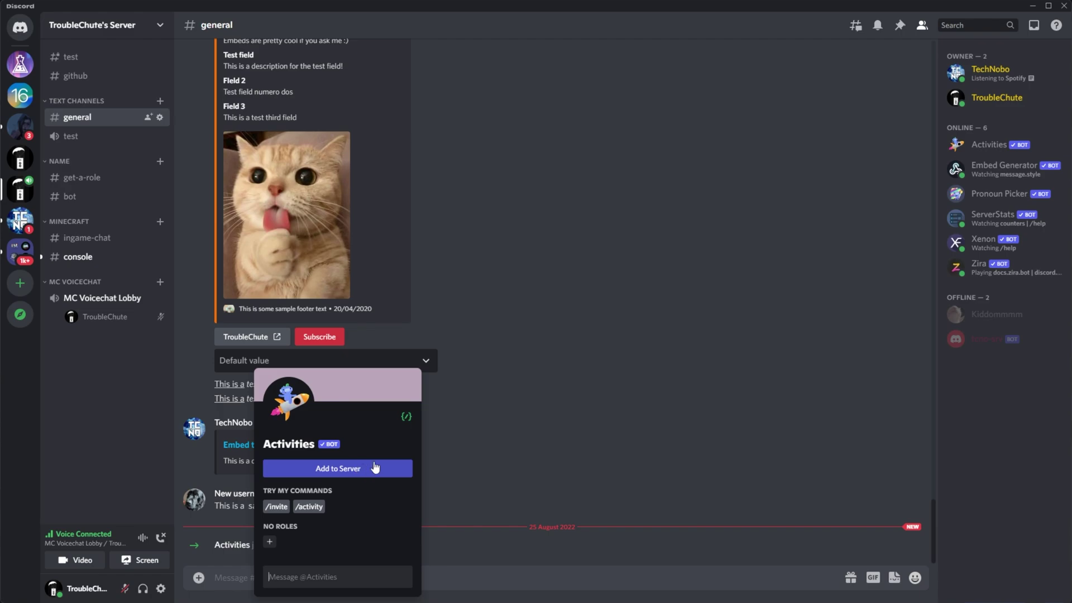
{"action": "left_click", "coordinate": [277, 506]}
{"action": "key", "text": "Return"}
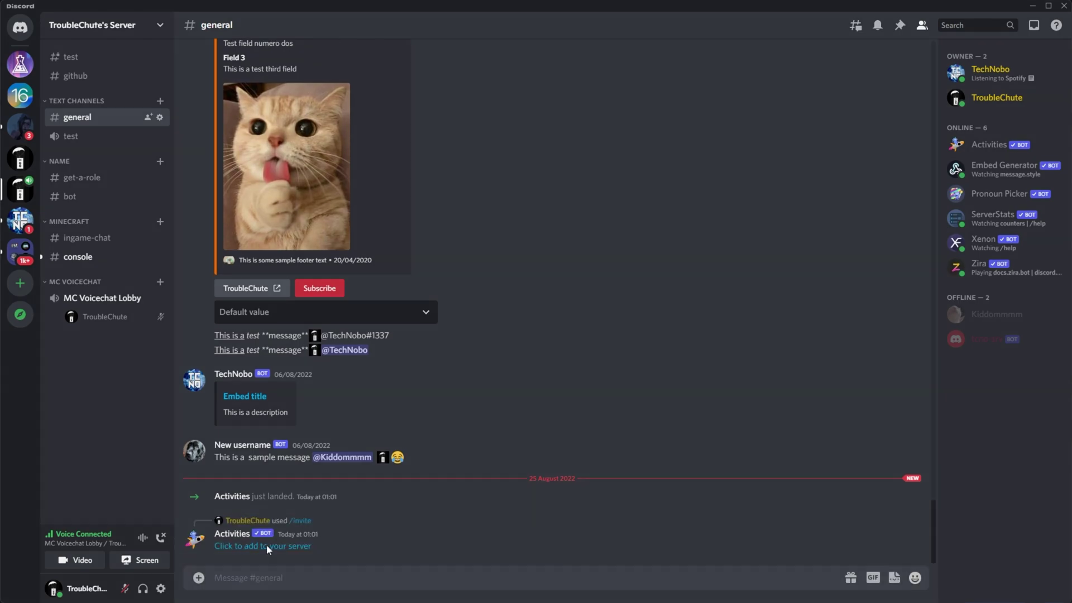
Open the bot's add-to-server link, view the servers it can be added to, and dismiss the authorisation dialog
{"action": "left_click", "coordinate": [267, 546]}
{"action": "mouse_move", "coordinate": [481, 300]}
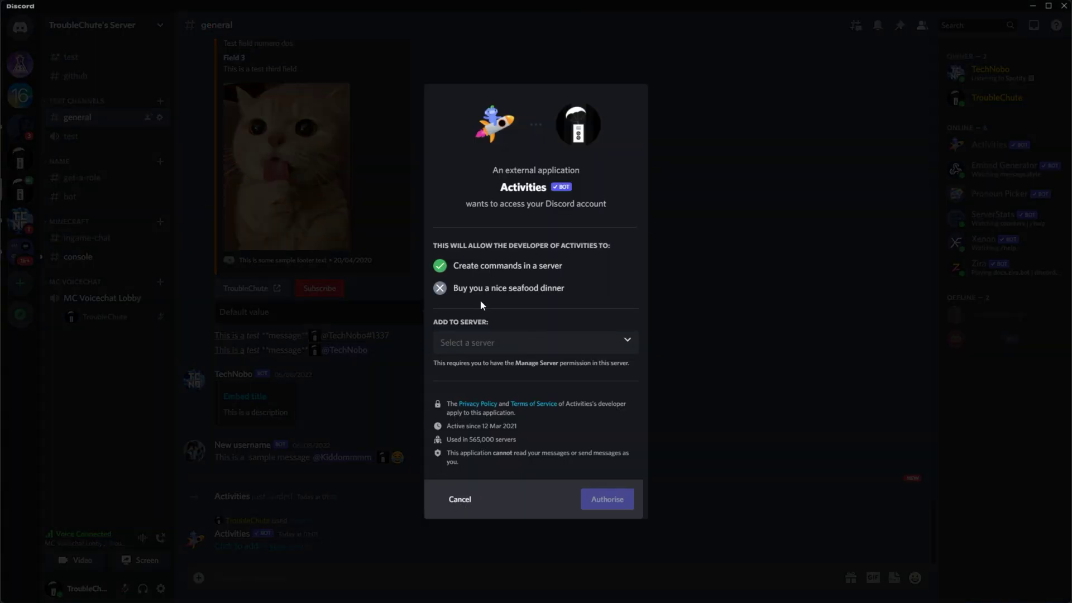
{"action": "left_click", "coordinate": [552, 355]}
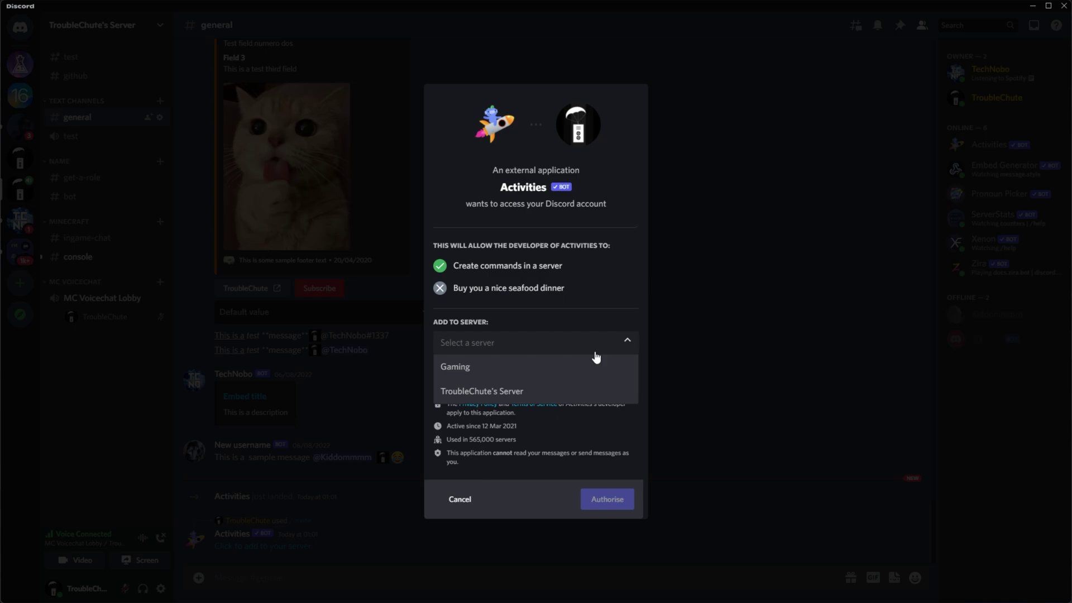
{"action": "left_click", "coordinate": [263, 226]}
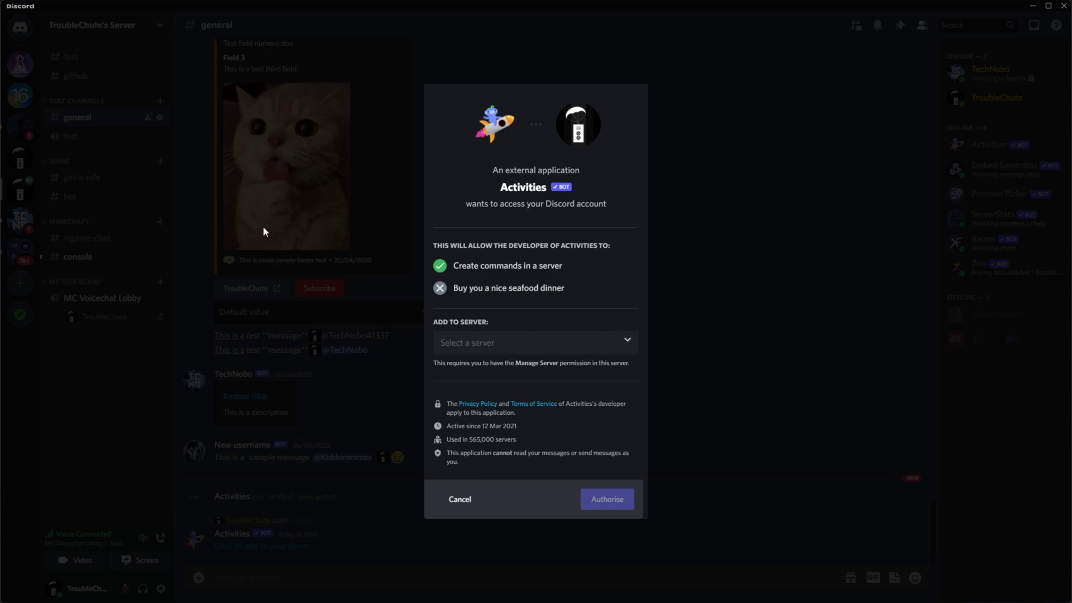
{"action": "left_click", "coordinate": [263, 226]}
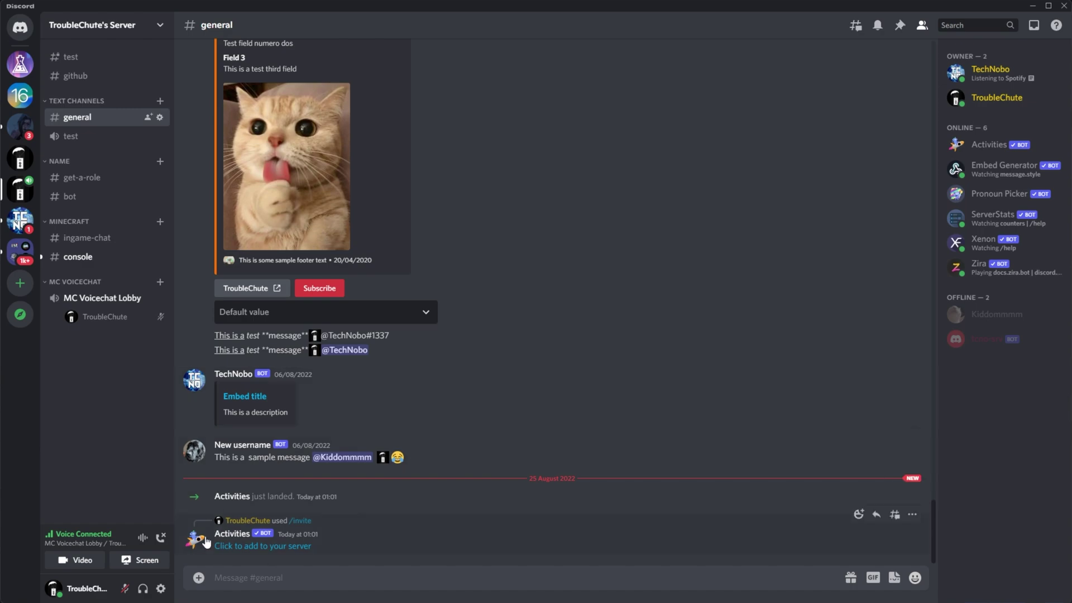
Begin an /activity command in the general channel for MC Voicechat Lobby and look through the available activities
{"action": "left_click", "coordinate": [231, 534]}
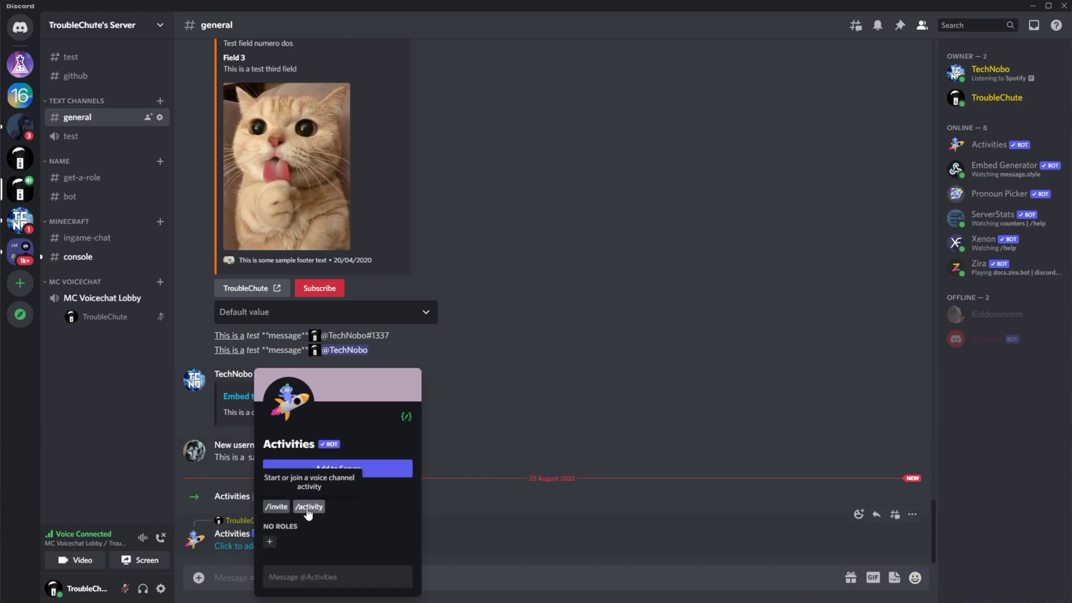
{"action": "left_click", "coordinate": [471, 572]}
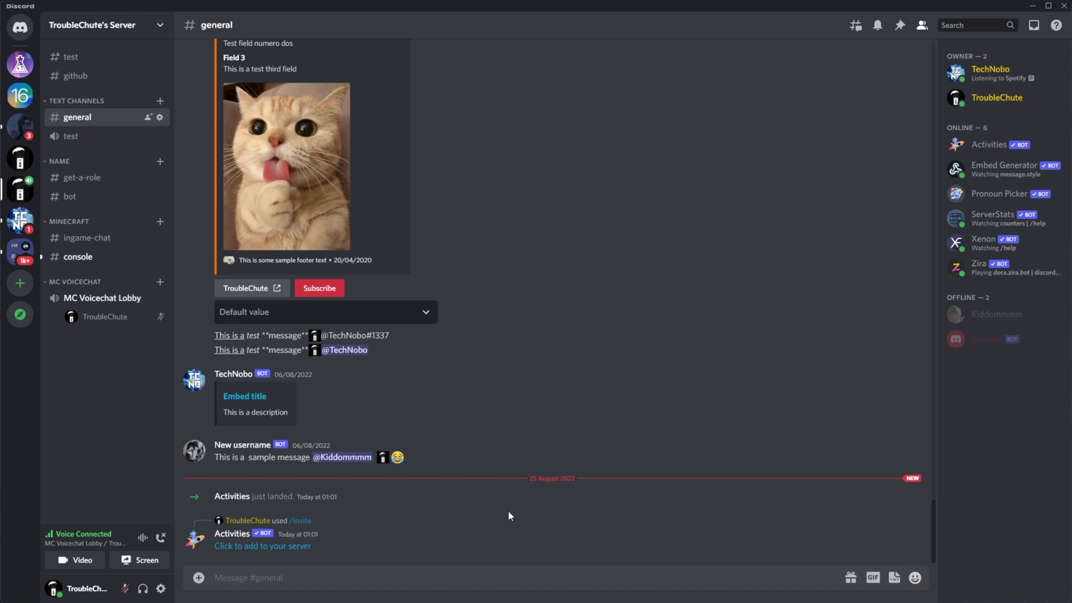
{"action": "type", "text": "/activity"}
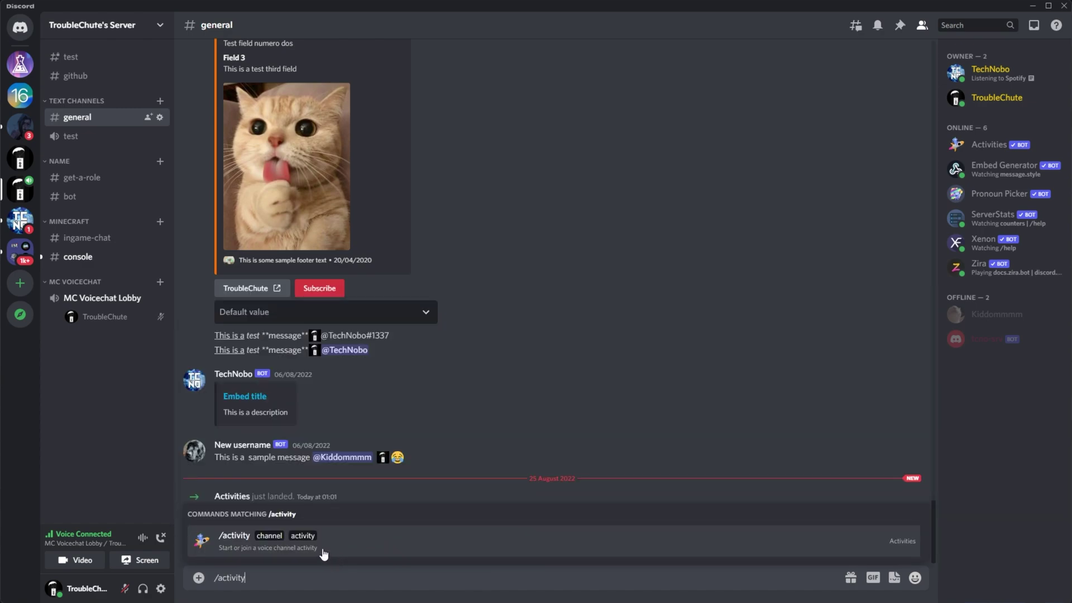
{"action": "left_click", "coordinate": [323, 550]}
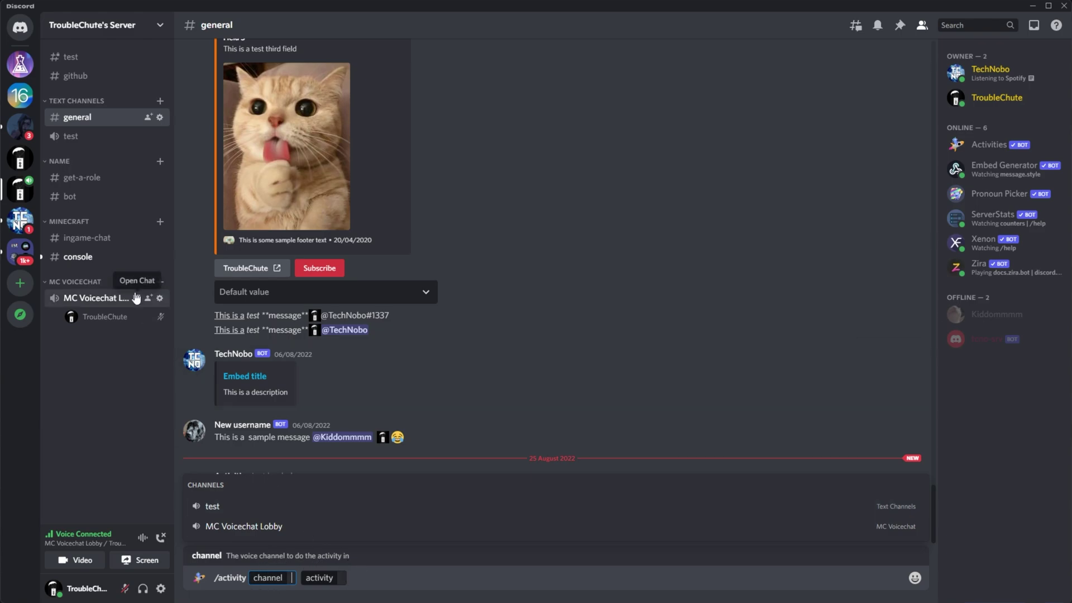
{"action": "left_click", "coordinate": [280, 528]}
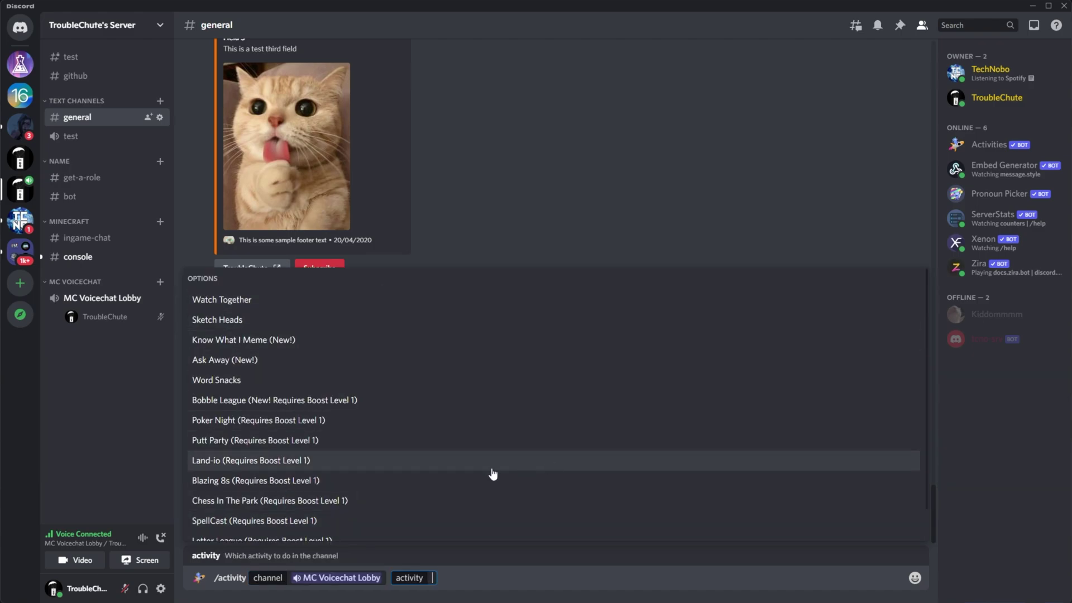
{"action": "scroll", "coordinate": [358, 388], "scroll_direction": "down", "scroll_amount": 1}
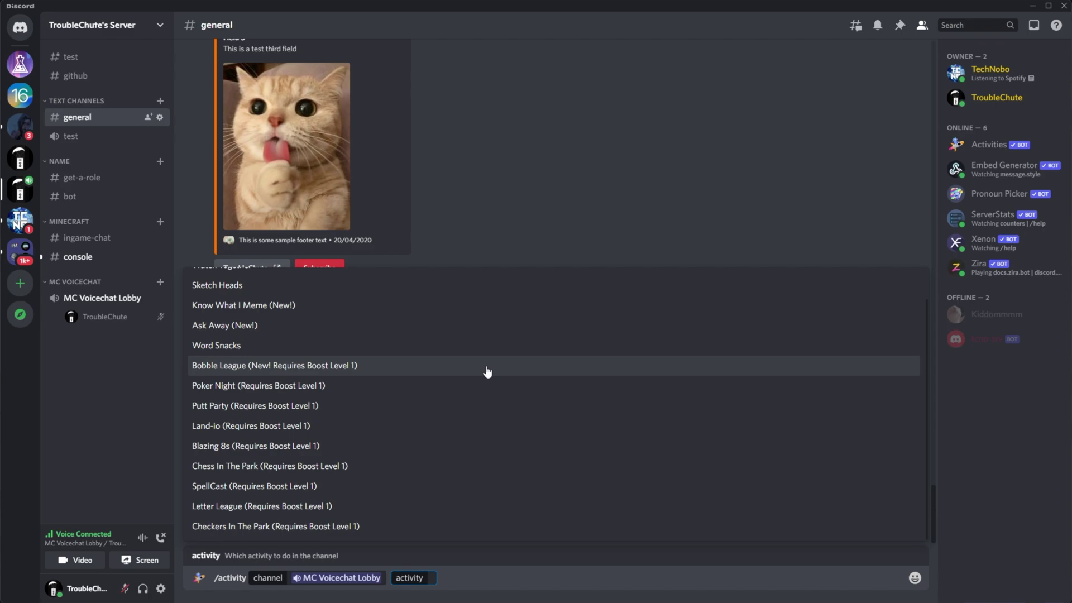
Check how many boosts TroubleChute's Server needs for Level 1 on its Server Boost page, and return to the channel
{"action": "left_click", "coordinate": [150, 24]}
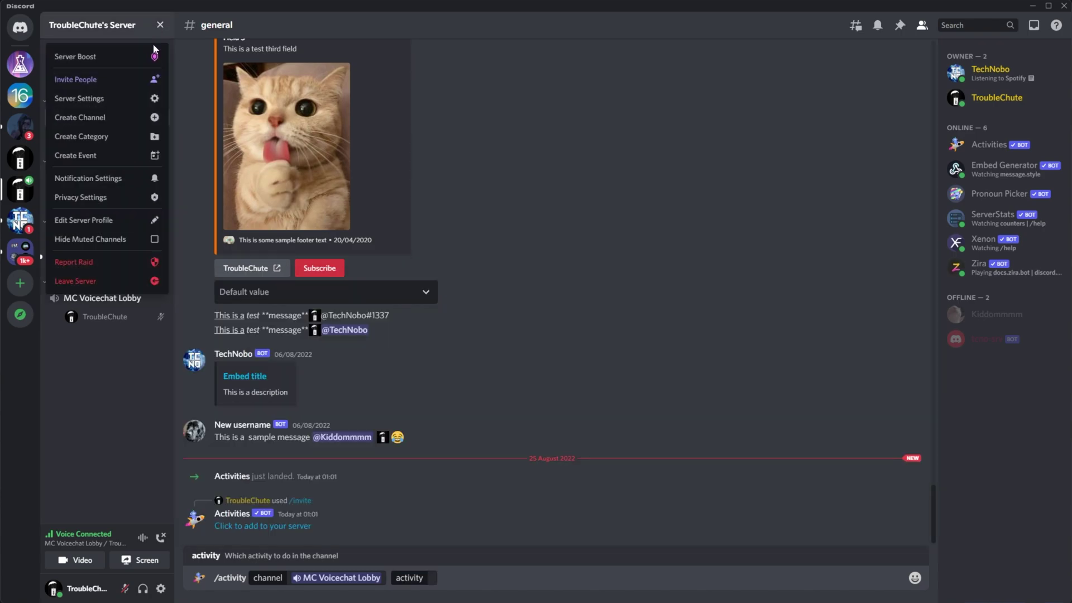
{"action": "left_click", "coordinate": [140, 52]}
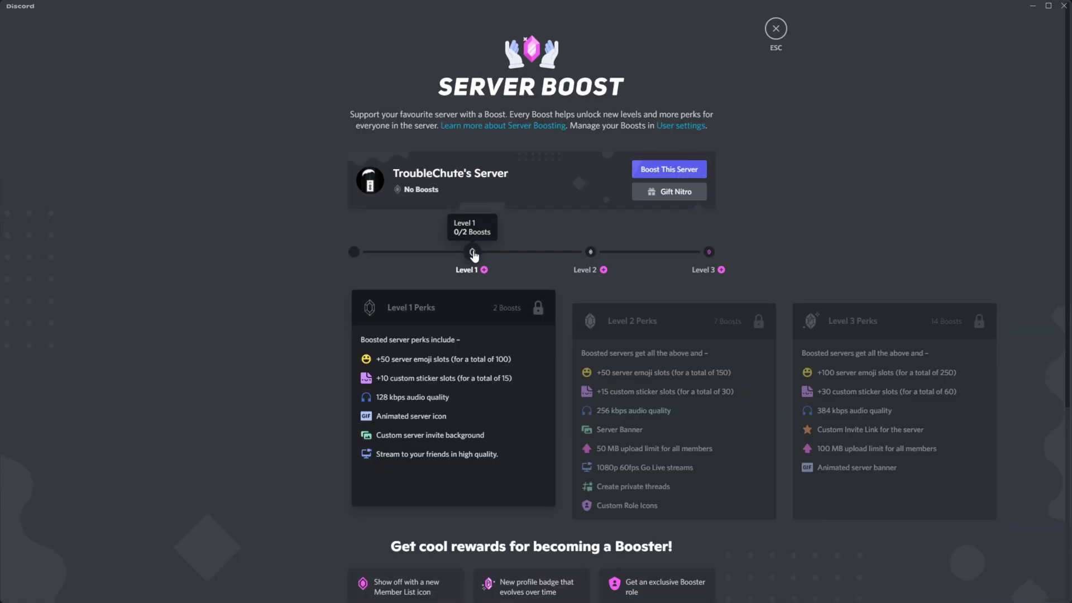
{"action": "left_click", "coordinate": [776, 28]}
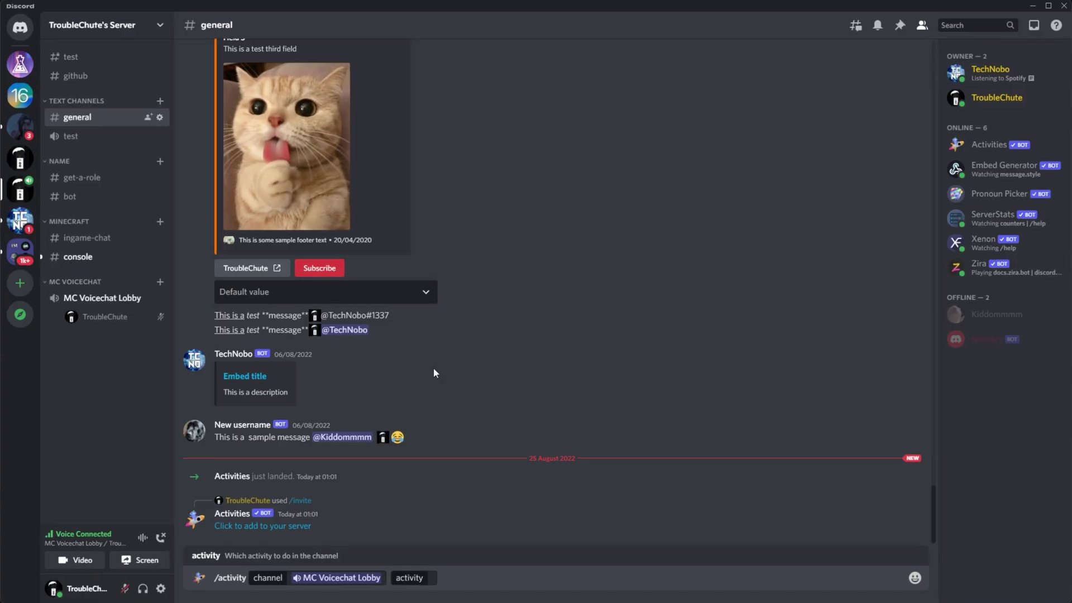
Send the /activity command with Land-io as the activity and try to launch it from the bot's reply
{"action": "left_click", "coordinate": [428, 579]}
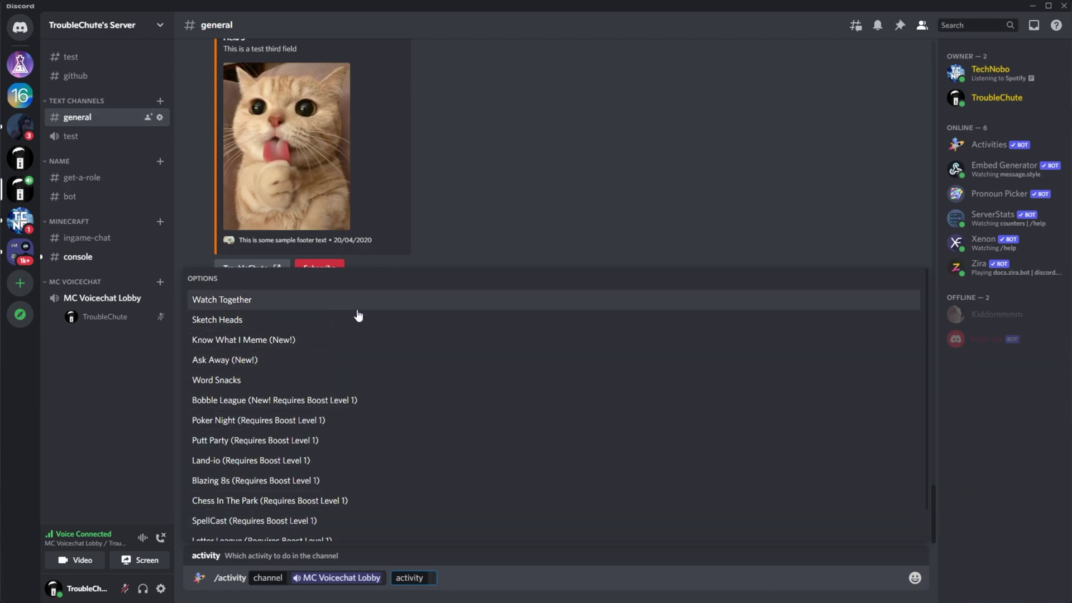
{"action": "scroll", "coordinate": [386, 378], "scroll_direction": "down", "scroll_amount": 1}
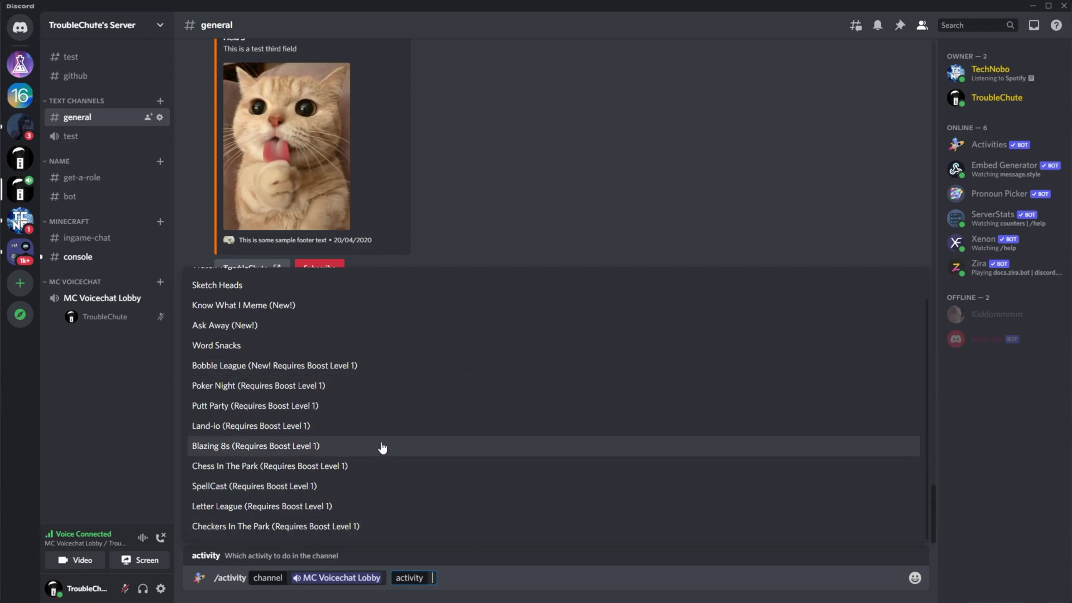
{"action": "left_click", "coordinate": [332, 432]}
{"action": "key", "text": "Return"}
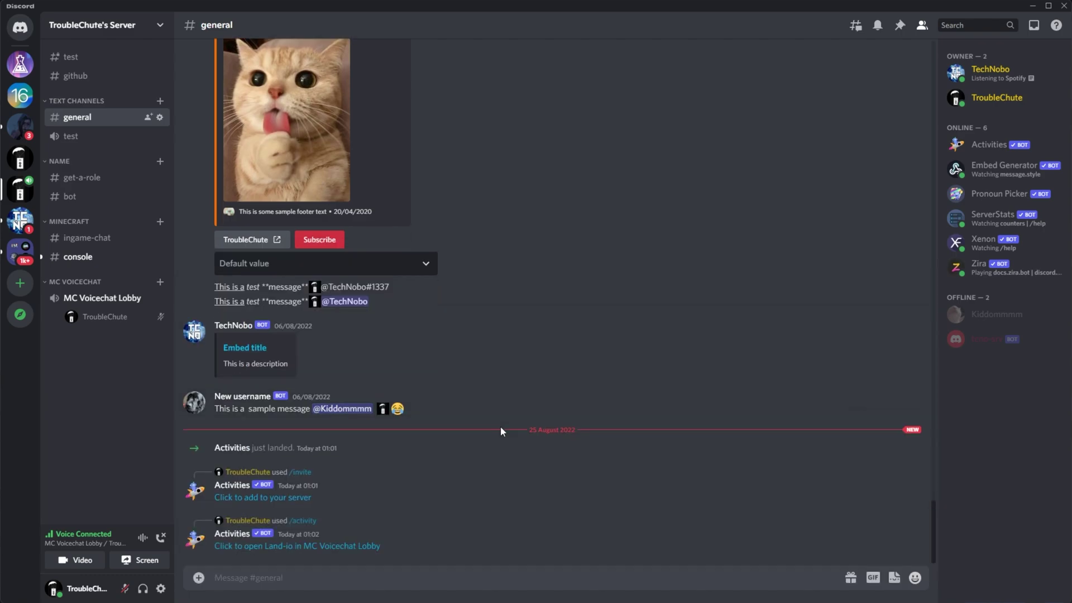
{"action": "left_click", "coordinate": [330, 547]}
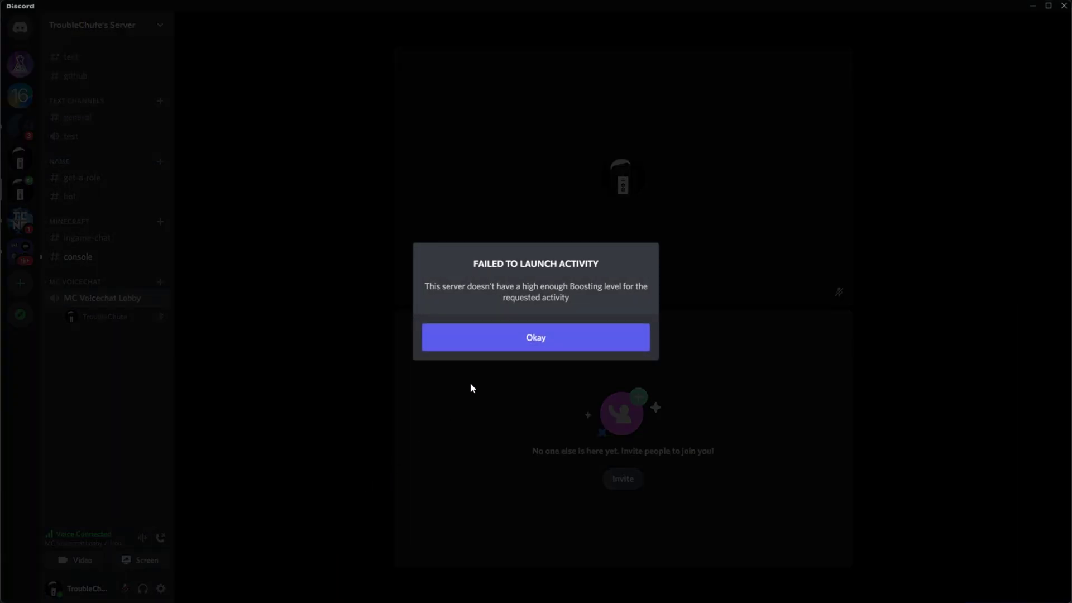
{"action": "left_click", "coordinate": [508, 340]}
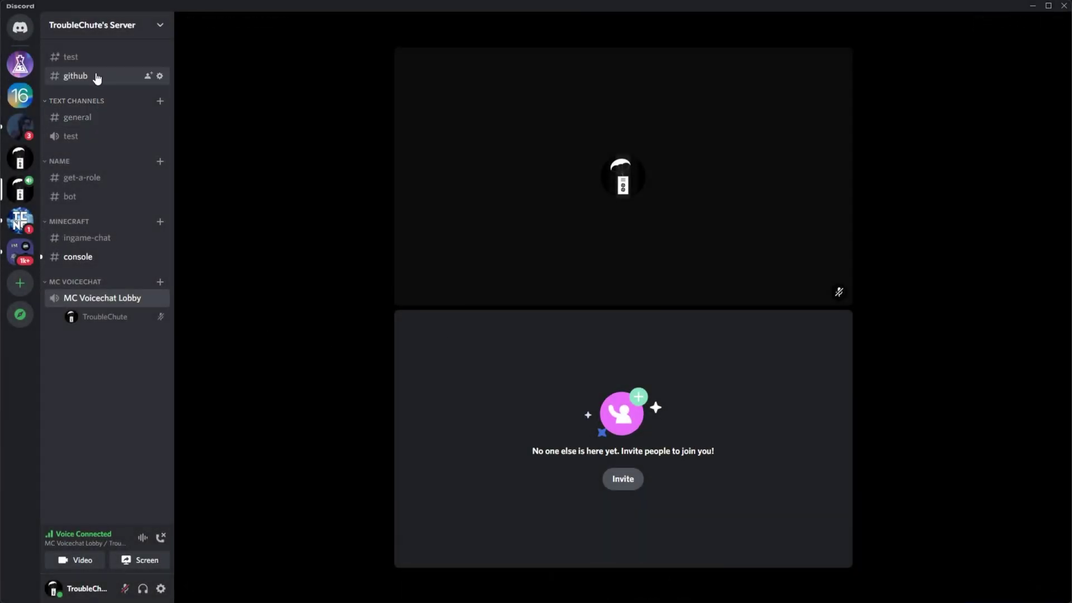
Run /activity in the general channel with MC Voicechat Lobby as the channel and Watch Together as the activity
{"action": "left_click", "coordinate": [98, 118]}
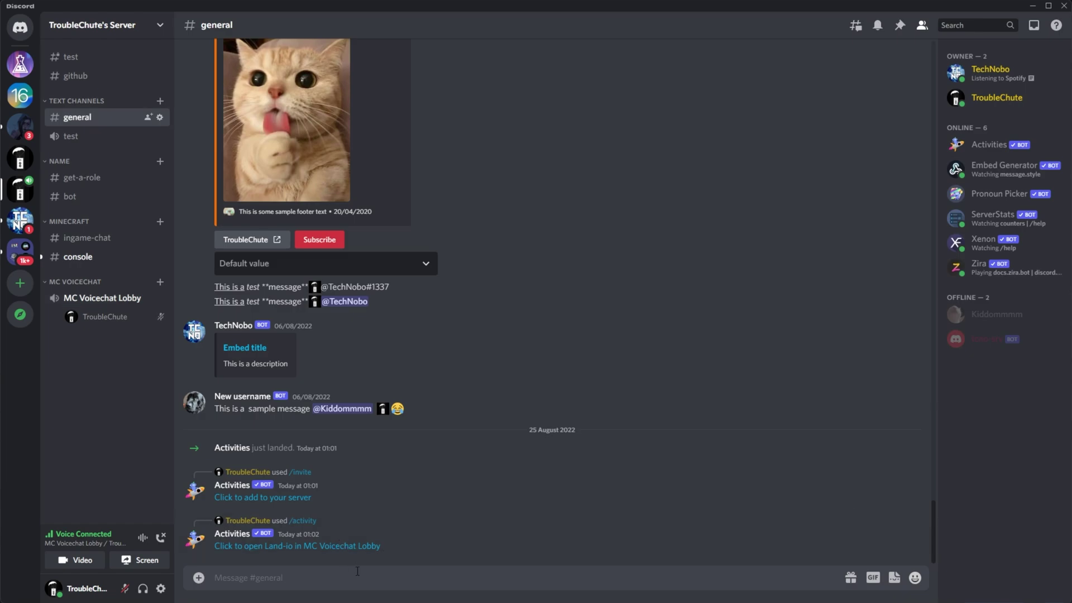
{"action": "type", "text": "/activity"}
{"action": "key", "text": "Return"}
{"action": "left_click", "coordinate": [302, 531]}
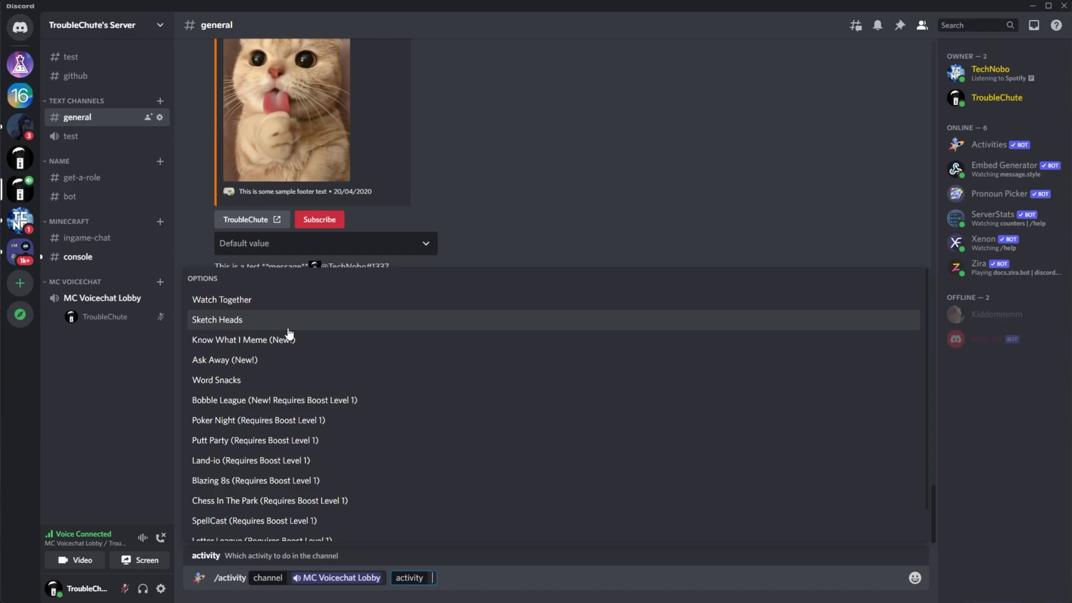
{"action": "left_click", "coordinate": [271, 304]}
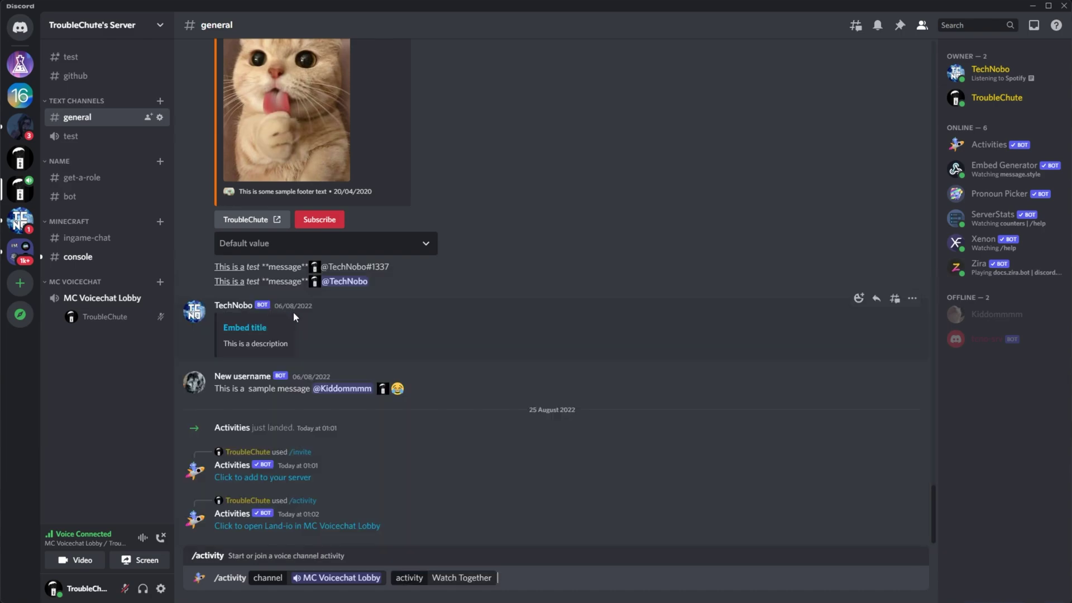
{"action": "key", "text": "Return"}
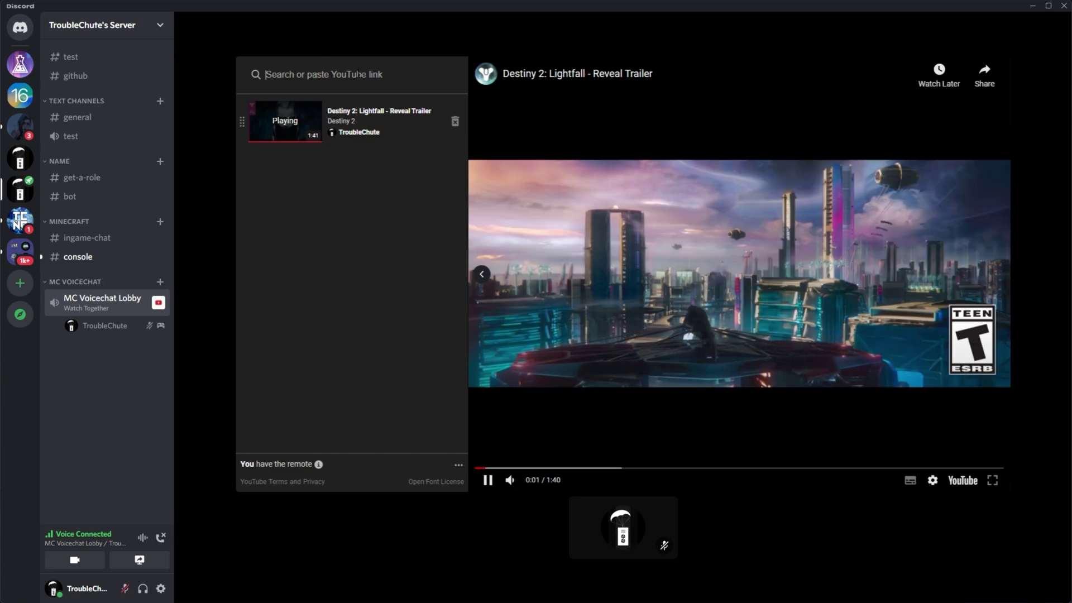
Pause the Destiny 2: Lightfall - Reveal Trailer in Watch Together and close the suggestions of more videos
{"action": "left_click", "coordinate": [361, 72]}
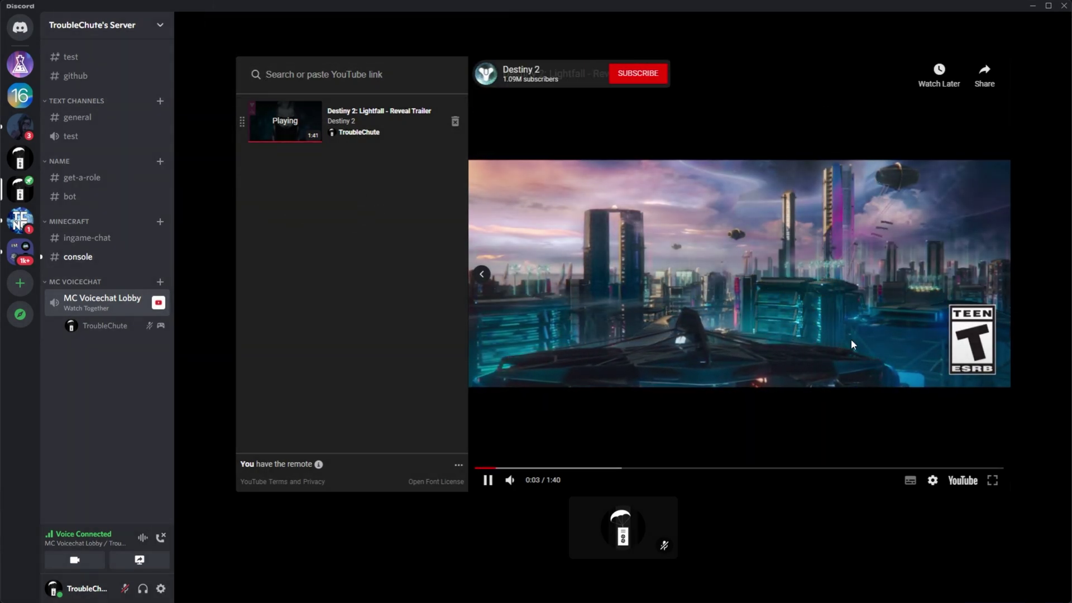
{"action": "left_click", "coordinate": [584, 334]}
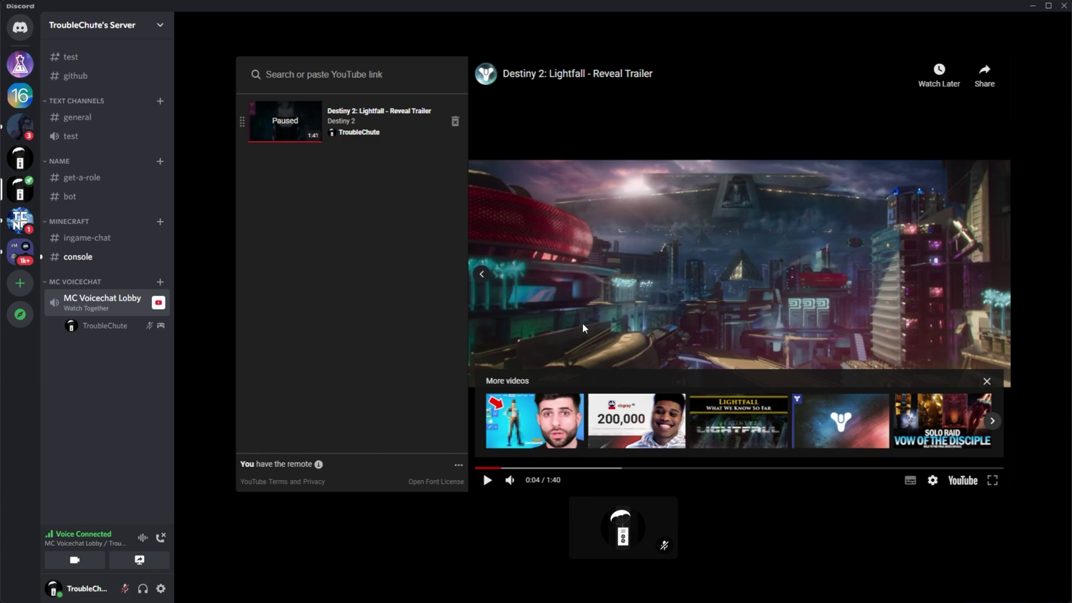
{"action": "left_click", "coordinate": [987, 383]}
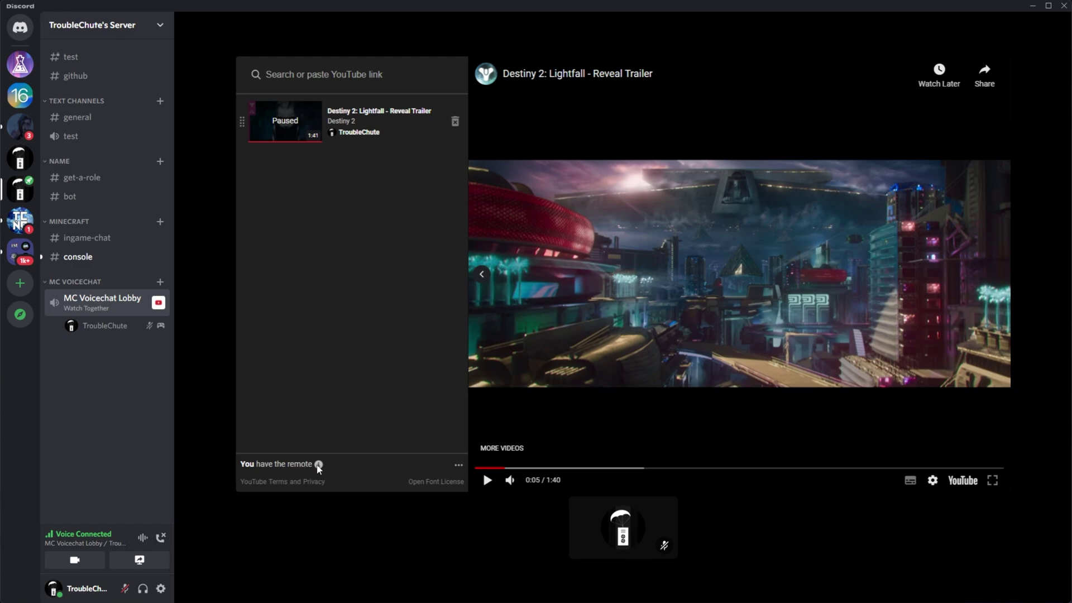
Read the note about who has the remote, check its options, and remove the Destiny 2 trailer from the queue
{"action": "mouse_move", "coordinate": [319, 467]}
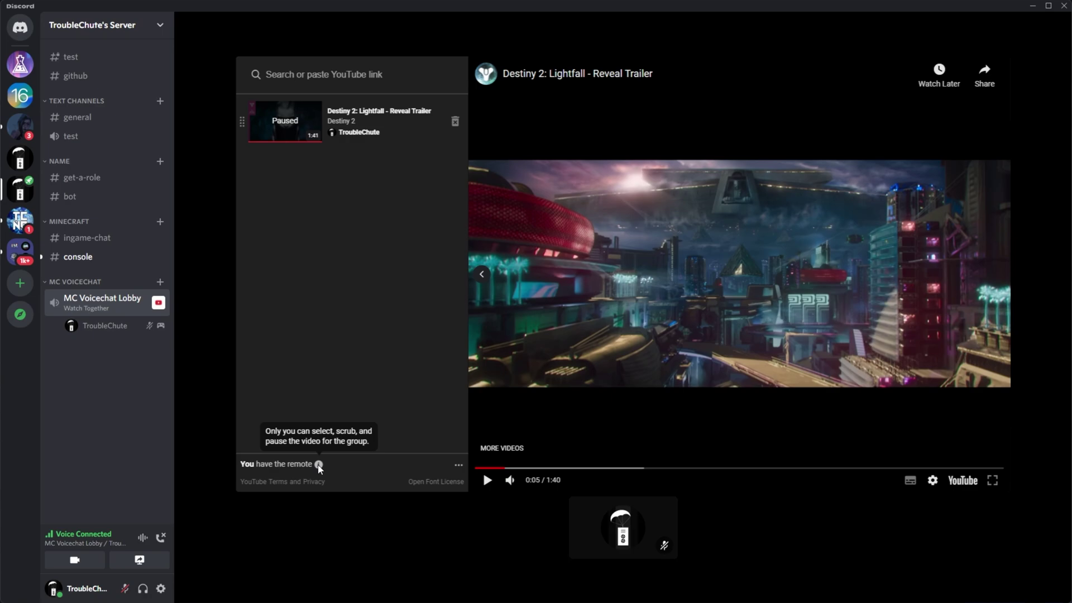
{"action": "left_click", "coordinate": [458, 465]}
{"action": "left_click", "coordinate": [456, 468]}
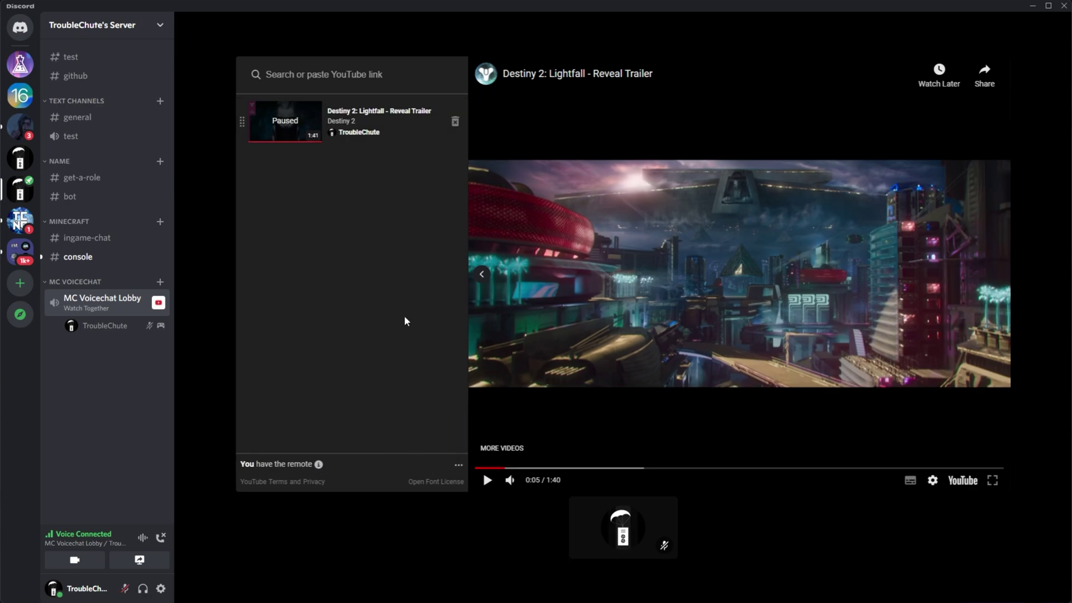
{"action": "left_click", "coordinate": [455, 124]}
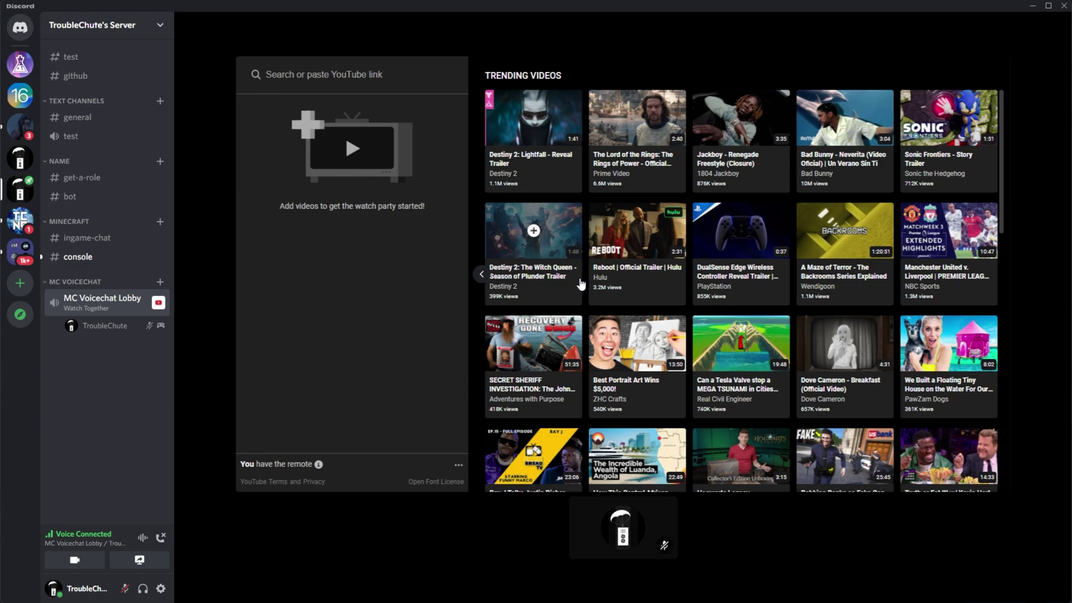
Run /activity in the general channel with MC Voicechat Lobby and Ask Away, and open an activity from the bot's link
{"action": "left_click", "coordinate": [104, 125]}
{"action": "type", "text": "/ac"}
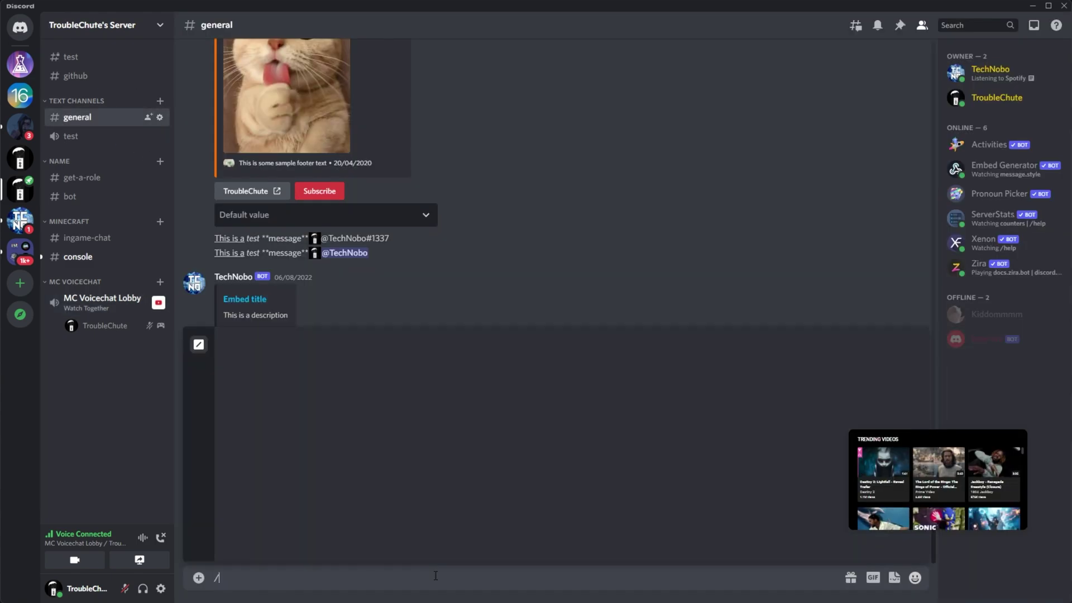
{"action": "left_click", "coordinate": [313, 512]}
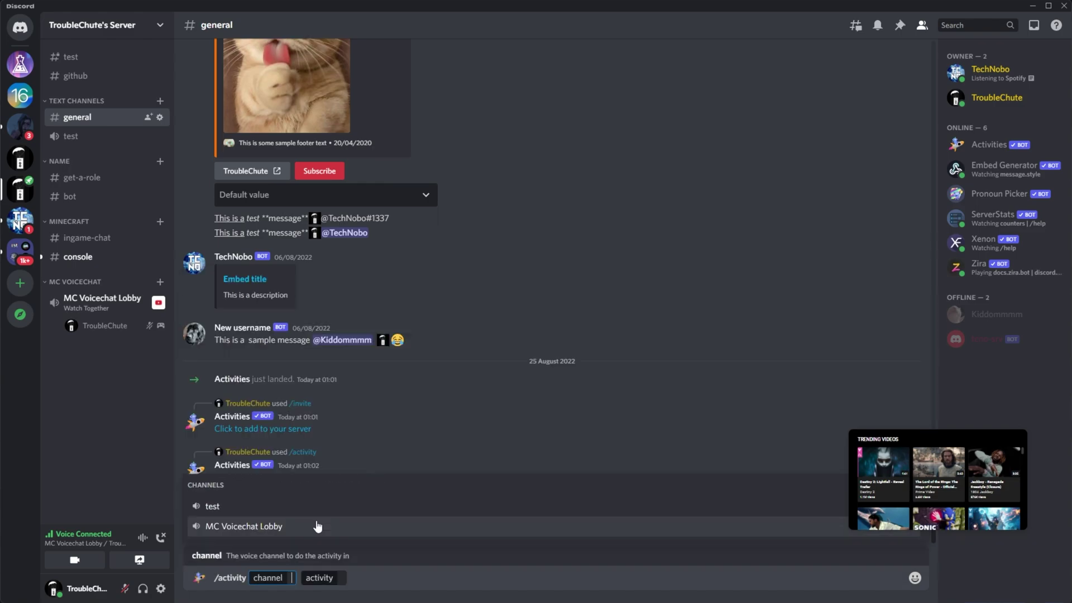
{"action": "left_click", "coordinate": [313, 522]}
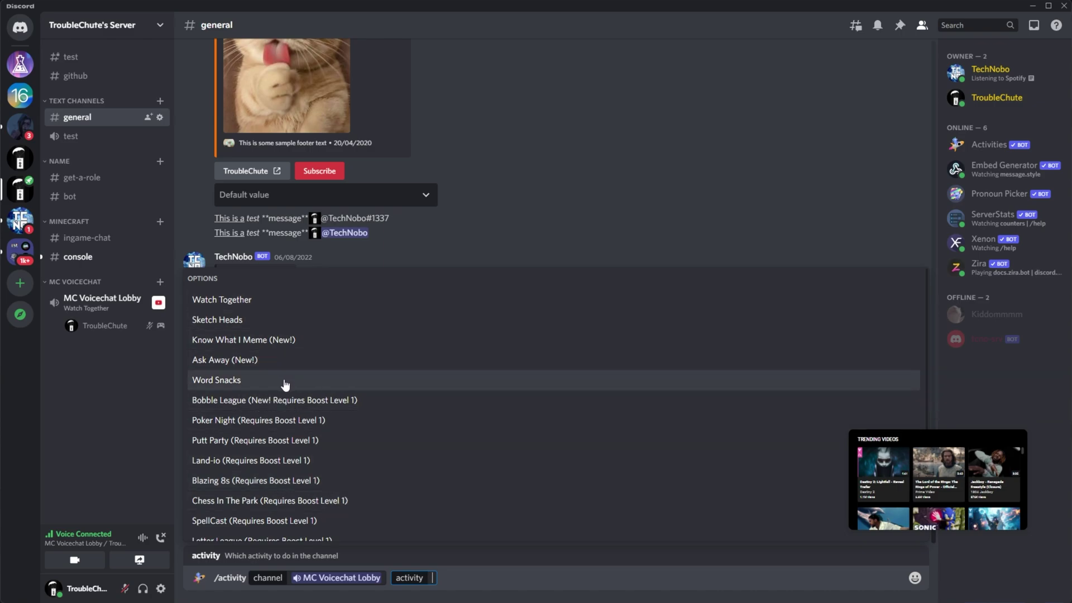
{"action": "left_click", "coordinate": [425, 359]}
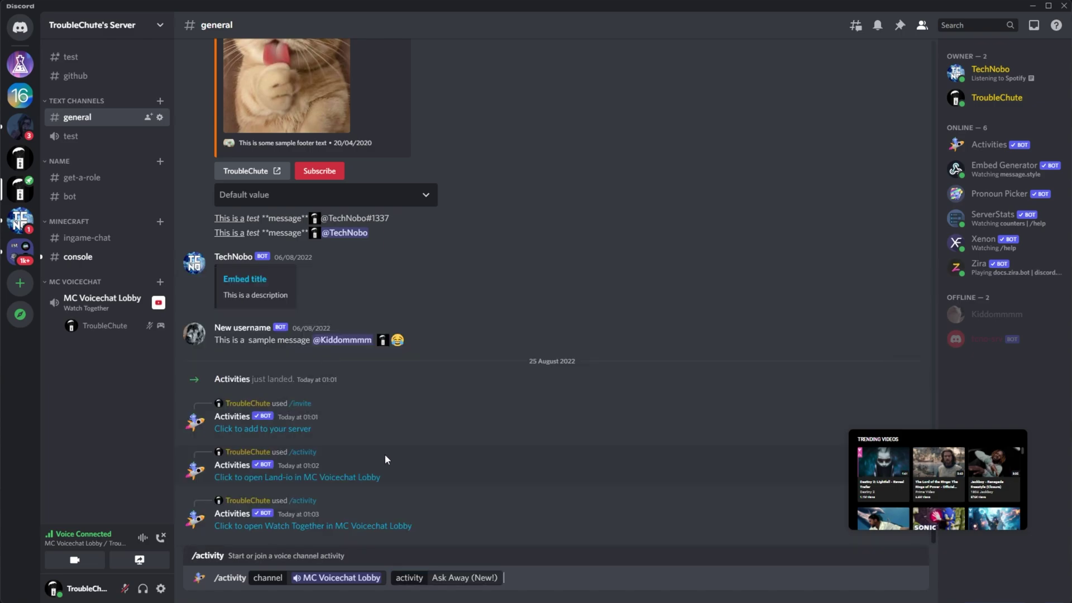
{"action": "key", "text": "Return"}
{"action": "left_click", "coordinate": [390, 530]}
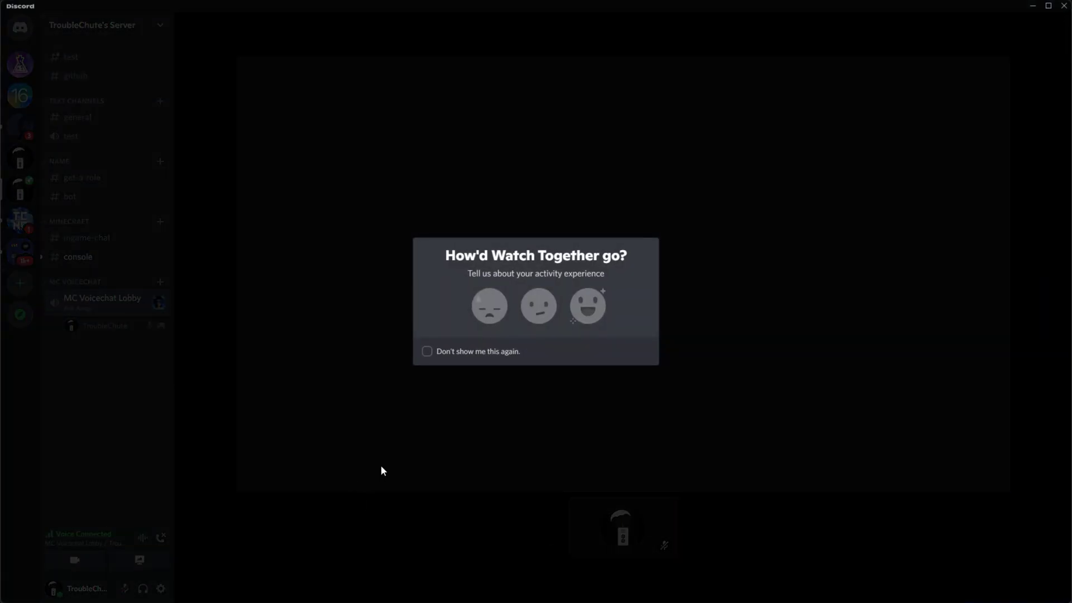
{"action": "left_click", "coordinate": [390, 381]}
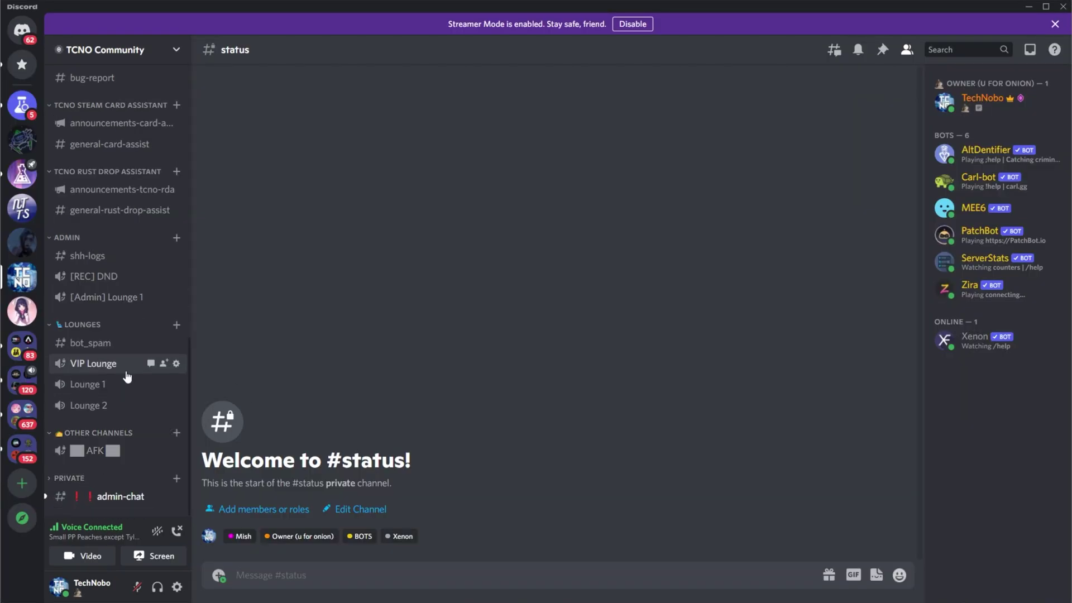
Join the VIP Lounge voice channel in the TCNO Community server and open the bot_spam text channel
{"action": "left_click", "coordinate": [129, 364]}
{"action": "scroll", "coordinate": [111, 398], "scroll_direction": "up", "scroll_amount": 1}
{"action": "left_click", "coordinate": [112, 397]}
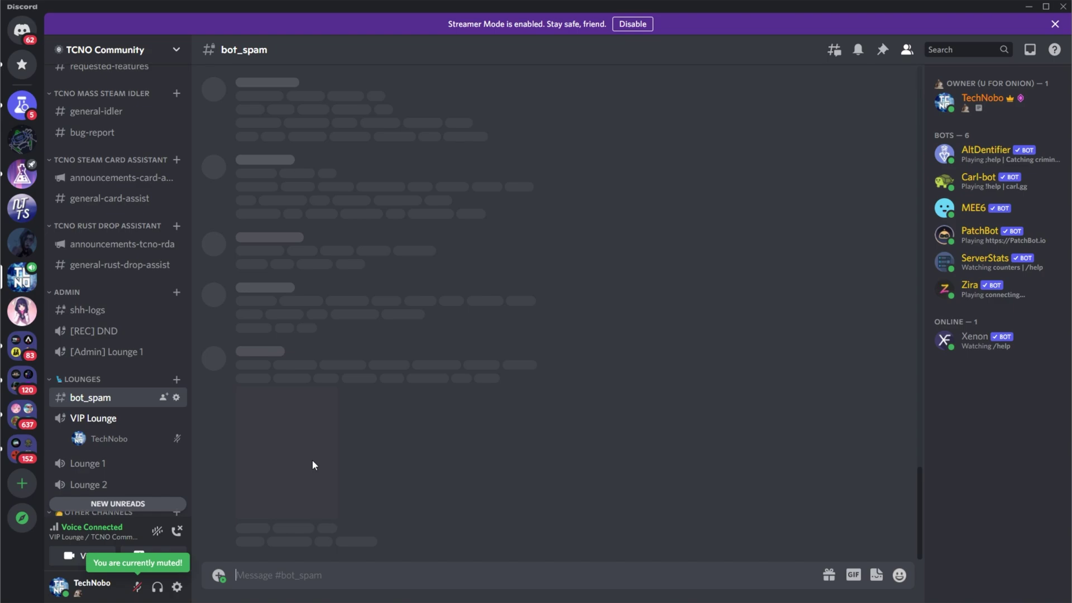
Try to run /activity in bot_spam with VIP Lounge as the channel and Land-io as the activity
{"action": "type", "text": "/activity"}
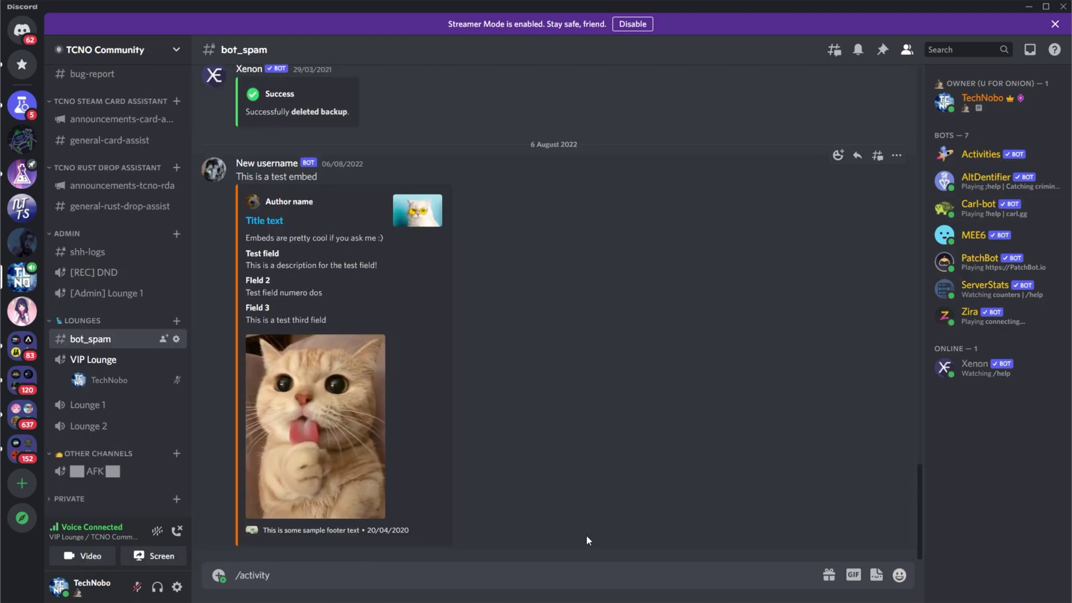
{"action": "left_click", "coordinate": [559, 574]}
{"action": "left_click", "coordinate": [345, 553]}
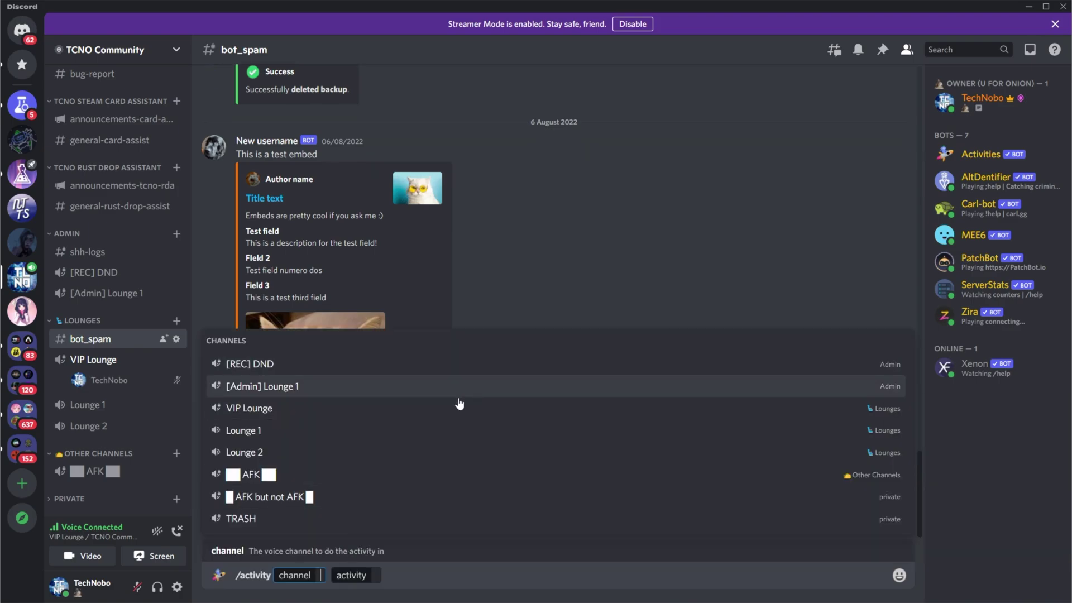
{"action": "left_click", "coordinate": [460, 404]}
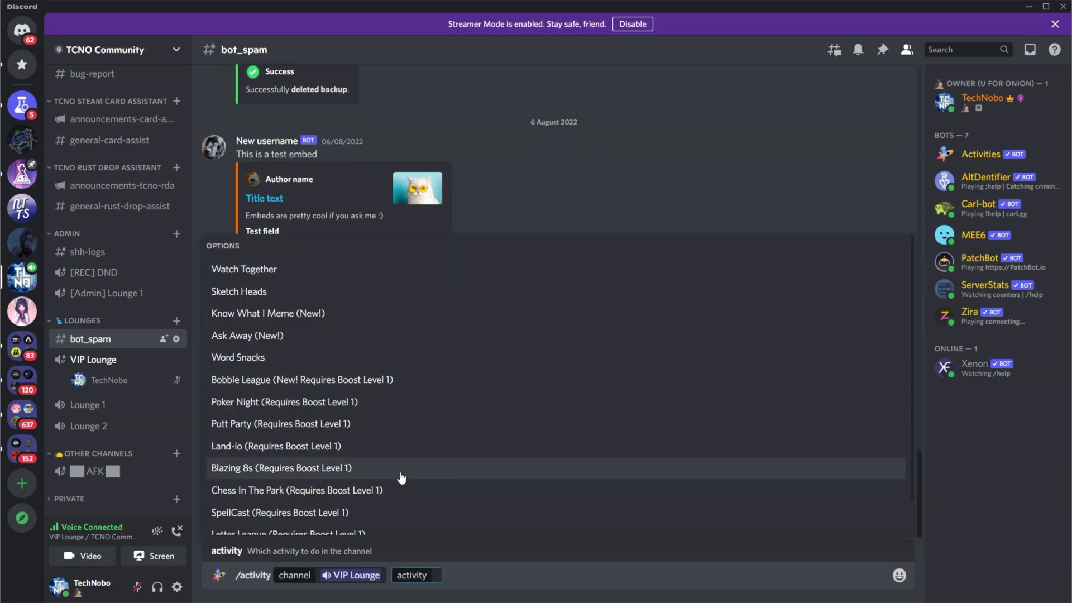
{"action": "left_click", "coordinate": [388, 449]}
{"action": "key", "text": "Return"}
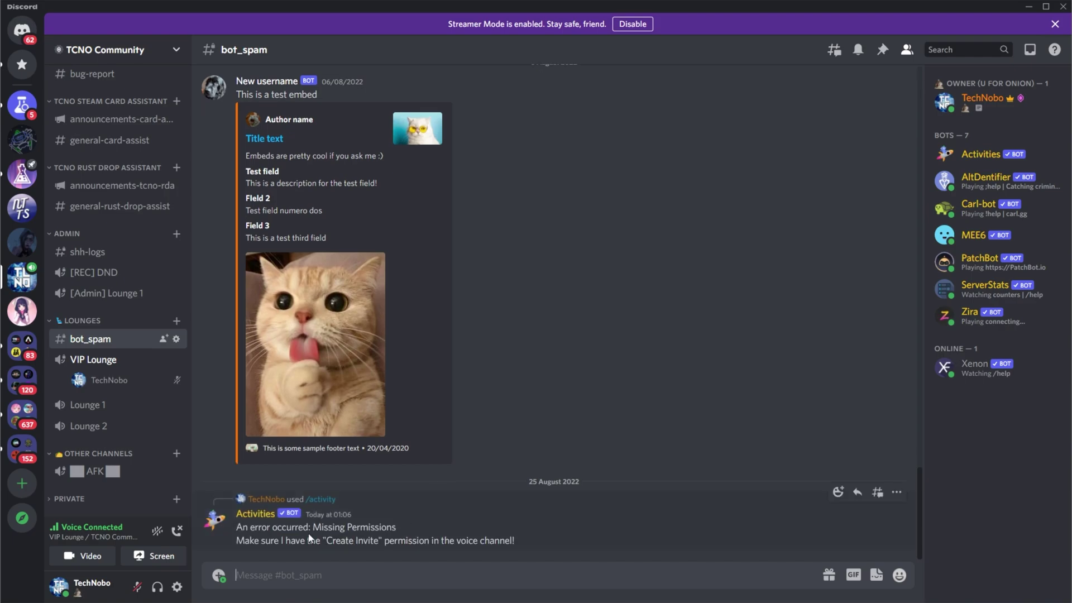
Allow the BOTS role to Create Invite in the VIP Lounge voice channel's permissions and save the change
{"action": "left_click_drag", "start_coordinate": [245, 543], "coordinate": [440, 553]}
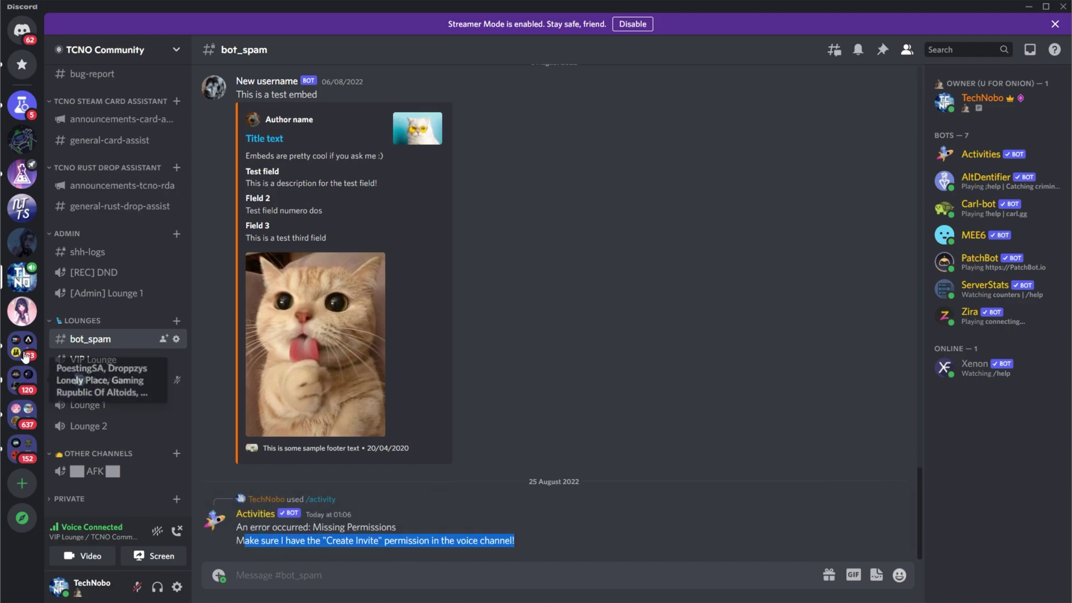
{"action": "right_click", "coordinate": [145, 362]}
{"action": "left_click", "coordinate": [186, 458]}
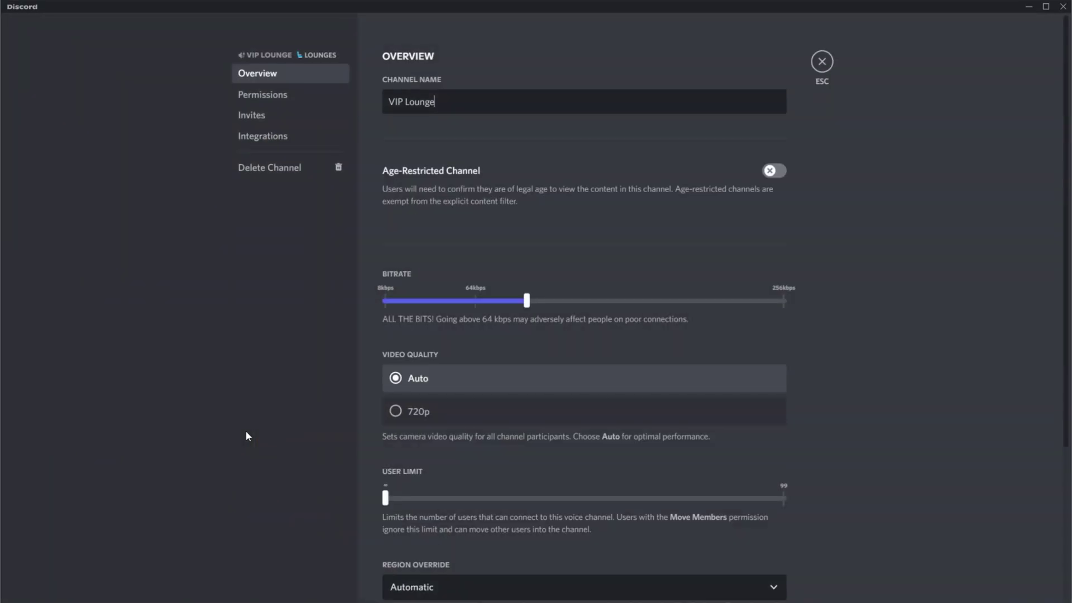
{"action": "left_click", "coordinate": [262, 94]}
{"action": "left_click", "coordinate": [447, 422]}
{"action": "scroll", "coordinate": [601, 433], "scroll_direction": "down", "scroll_amount": 5}
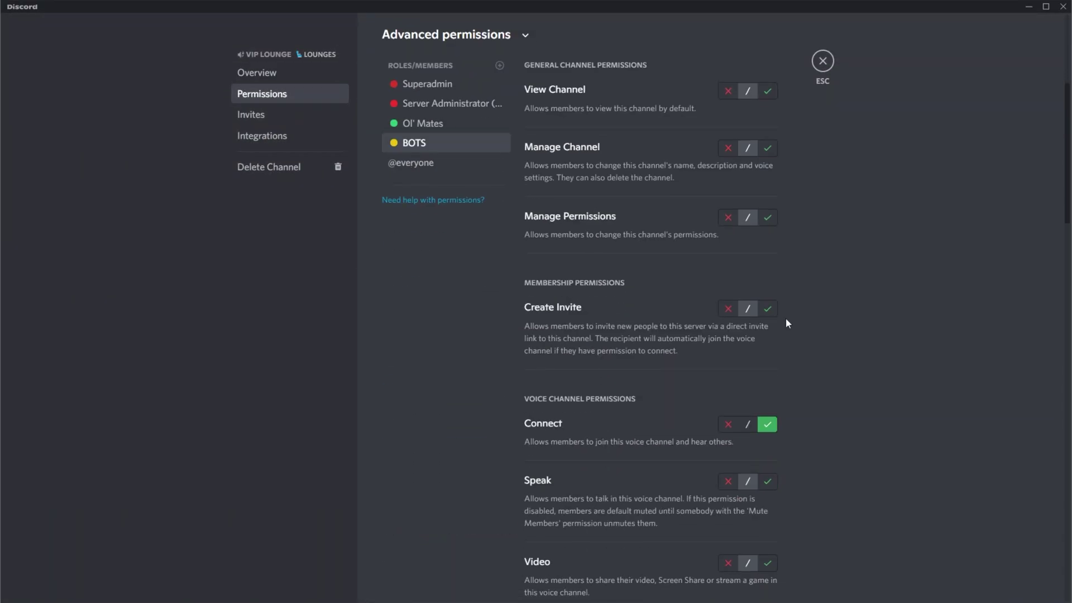
{"action": "left_click", "coordinate": [767, 306]}
{"action": "left_click", "coordinate": [759, 570]}
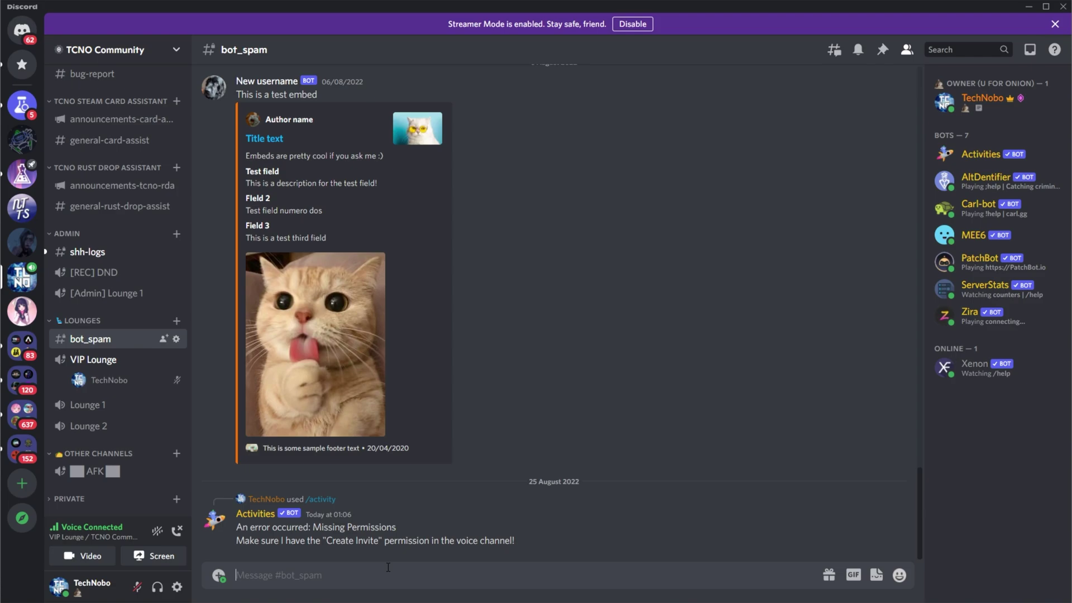
Rerun /activity in bot_spam for Land-io in VIP Lounge, open it from the bot's link, and dismiss the Streamer Mode notice
{"action": "key", "text": "Up"}
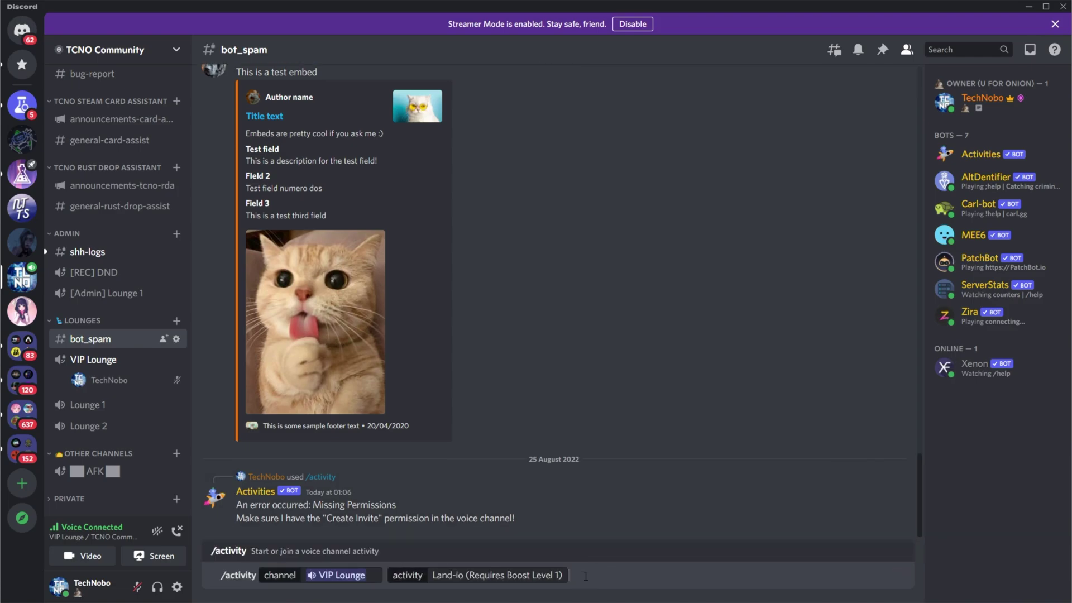
{"action": "key", "text": "Return"}
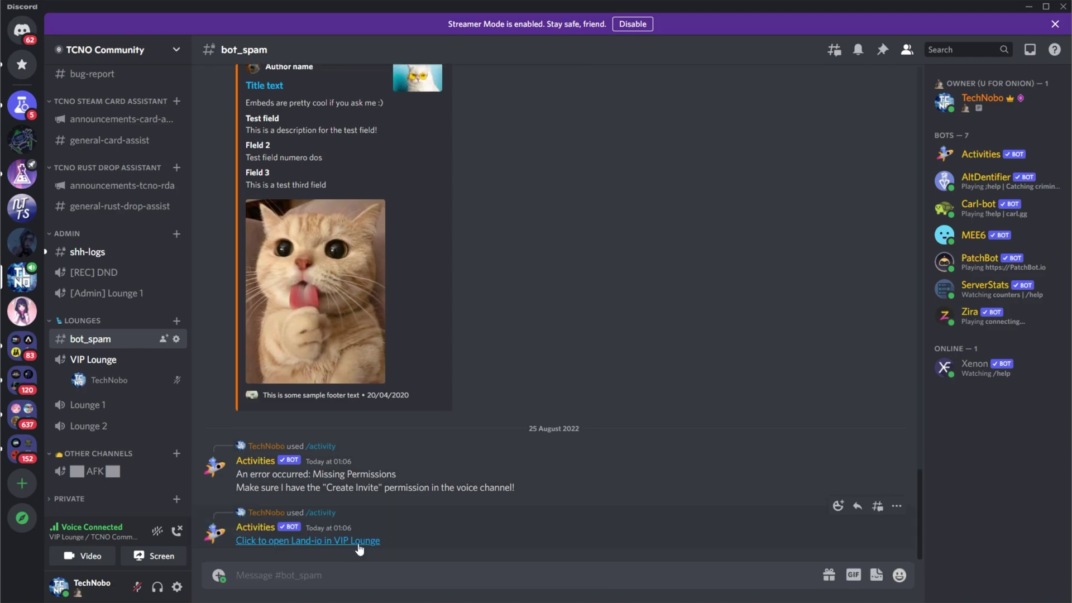
{"action": "left_click", "coordinate": [358, 541]}
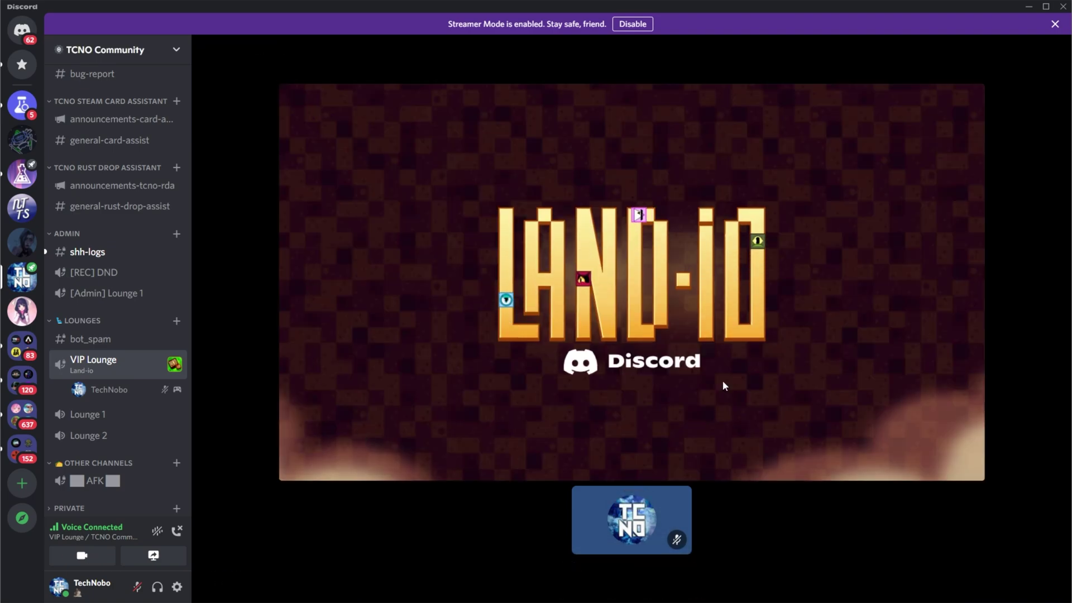
{"action": "left_click", "coordinate": [1055, 23]}
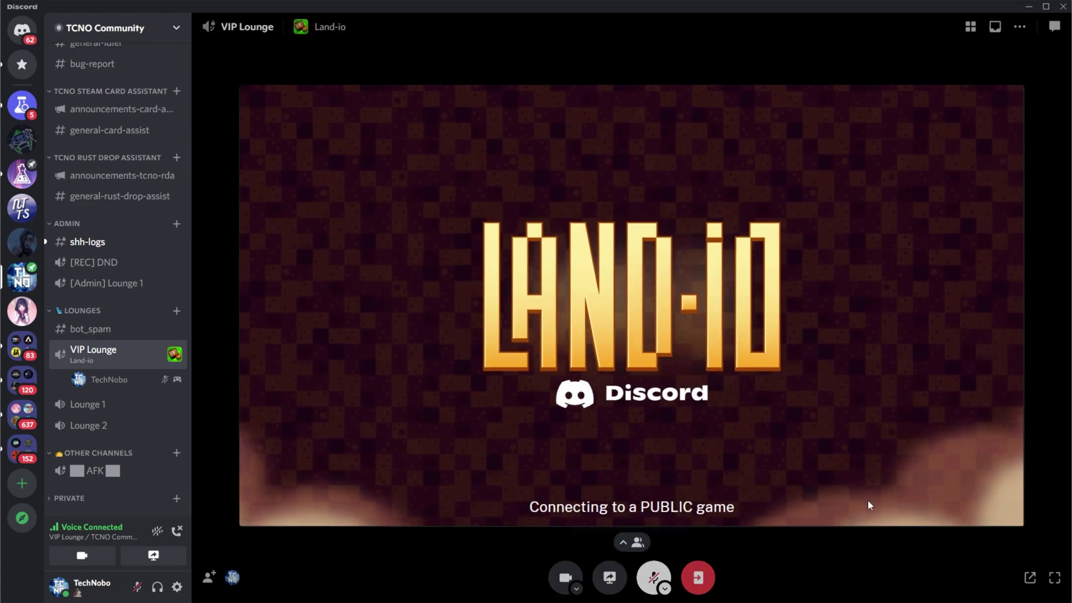
Choose the Water element in Land-io and join the public game
{"action": "left_click", "coordinate": [637, 501]}
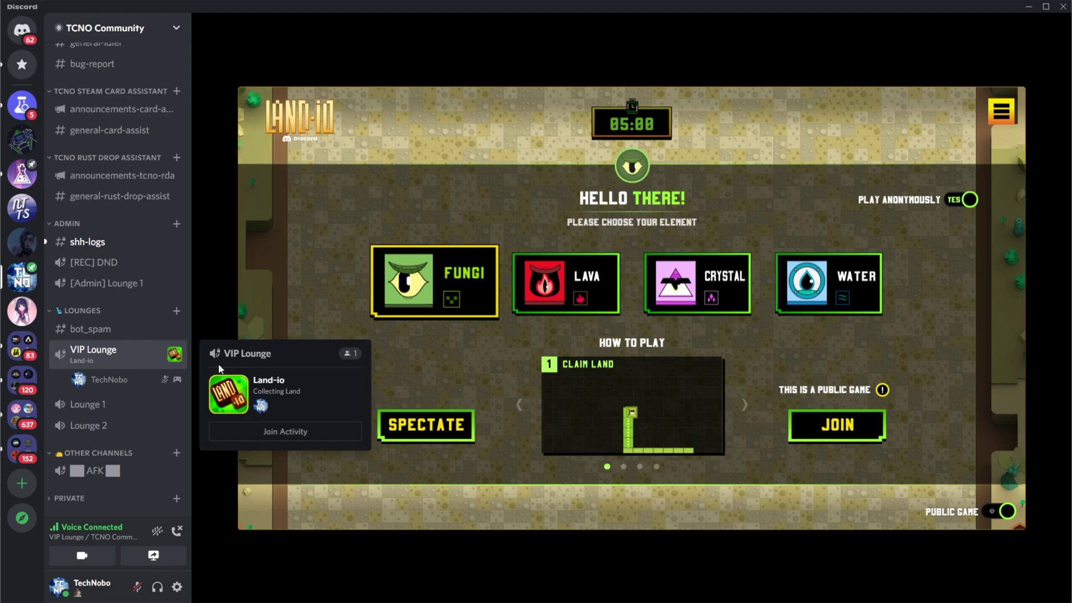
{"action": "left_click", "coordinate": [798, 307]}
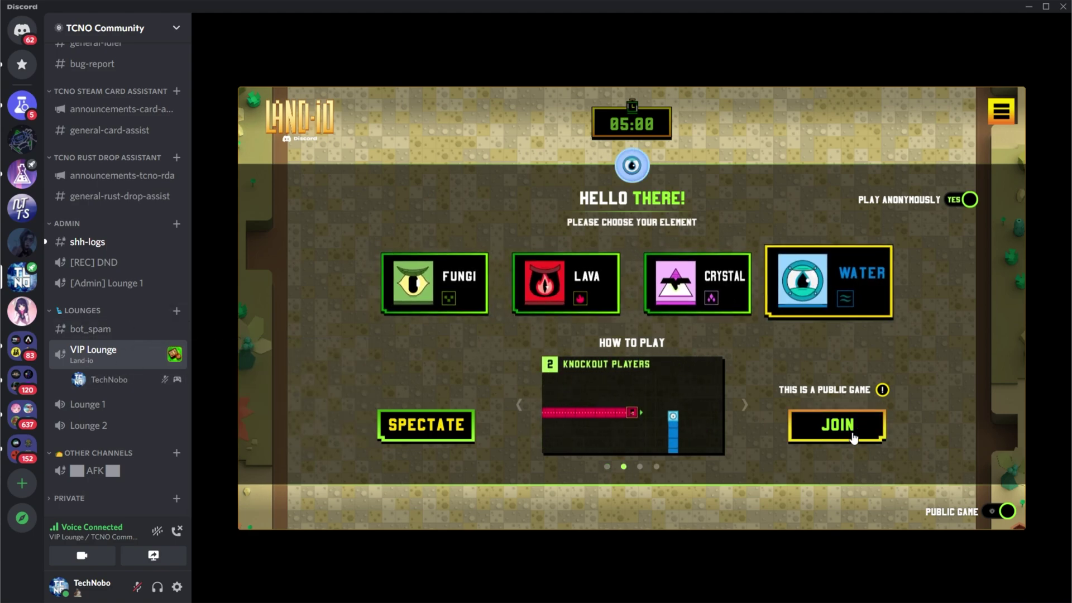
{"action": "left_click", "coordinate": [968, 202]}
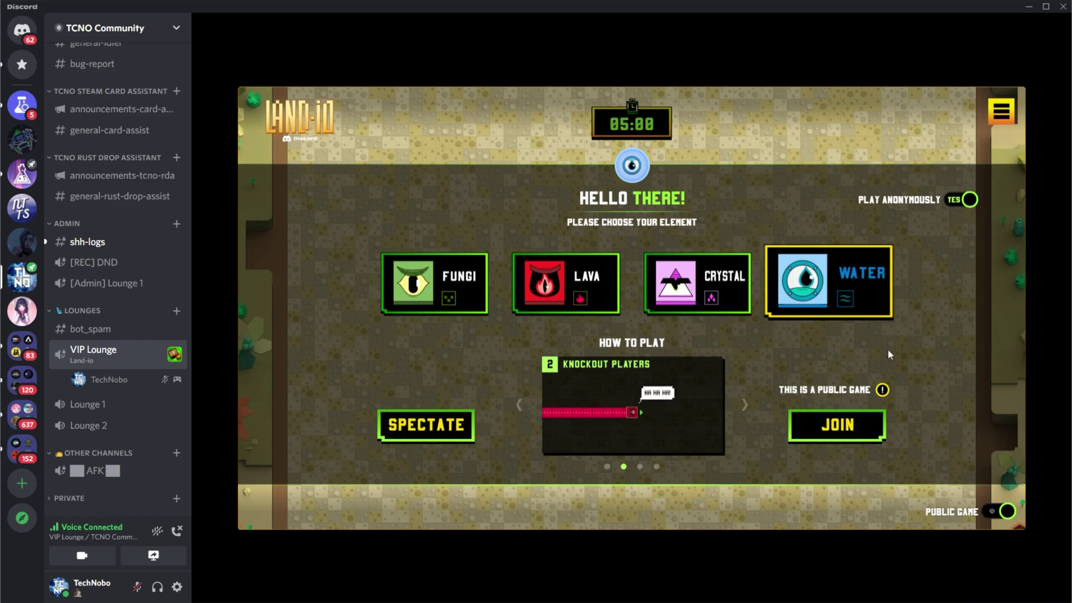
{"action": "left_click", "coordinate": [837, 426]}
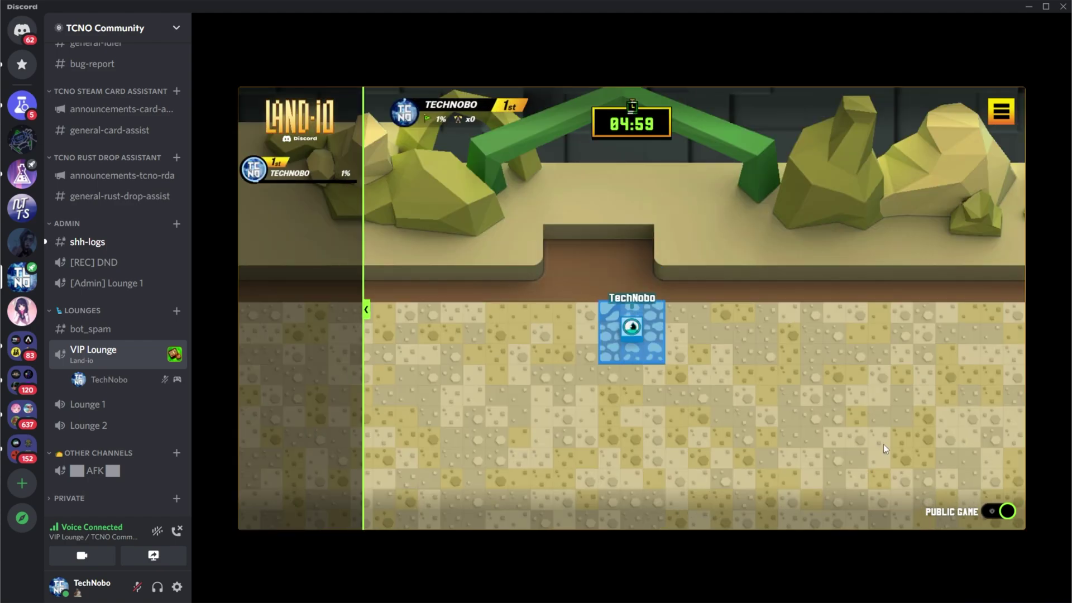
Claim territory in Land-io by looping out over open ground and back, and leave the activity without rating it
{"action": "key", "text": "Down"}
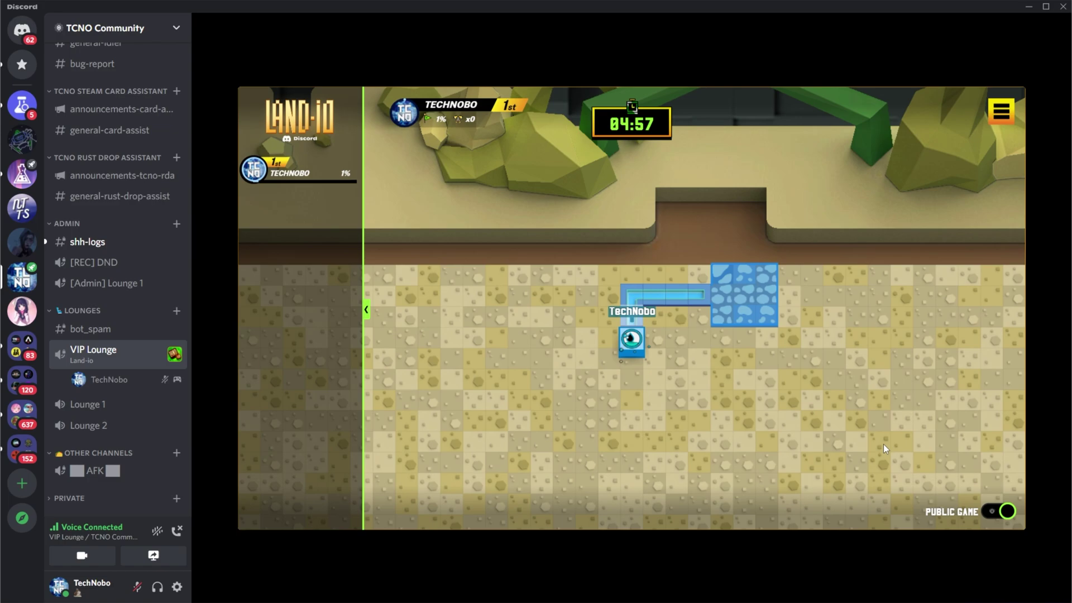
{"action": "key", "text": "Up"}
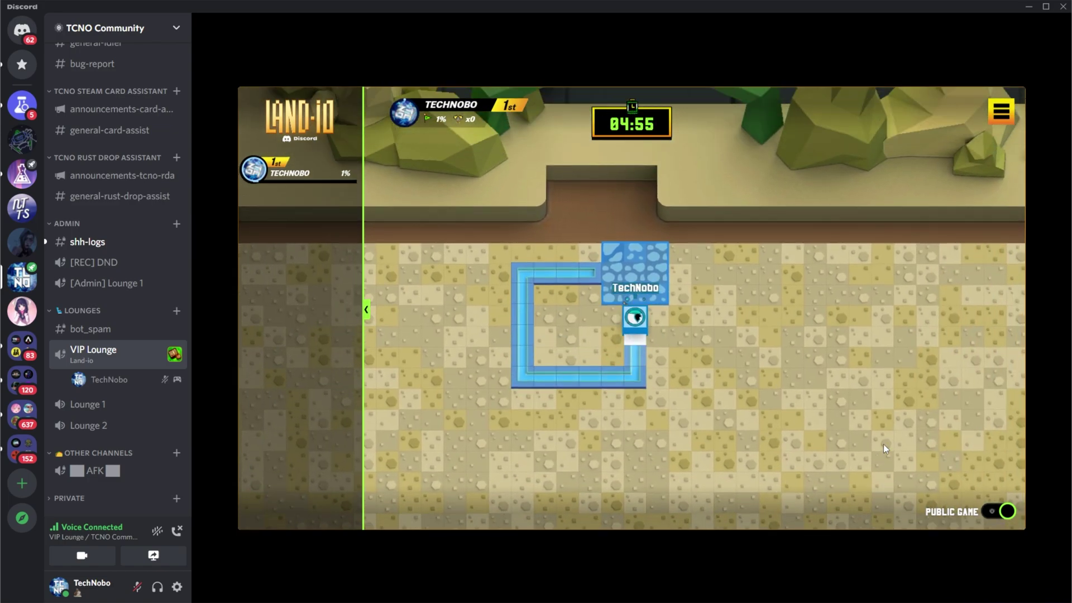
{"action": "key", "text": "Right"}
{"action": "key", "text": "Down"}
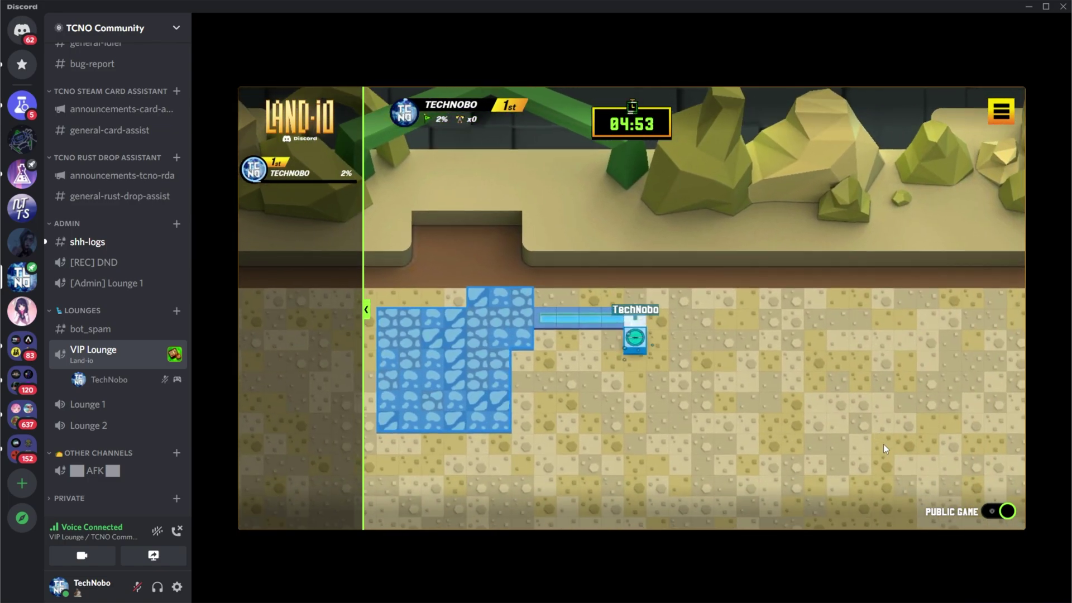
{"action": "key", "text": "Left"}
{"action": "key", "text": "Down"}
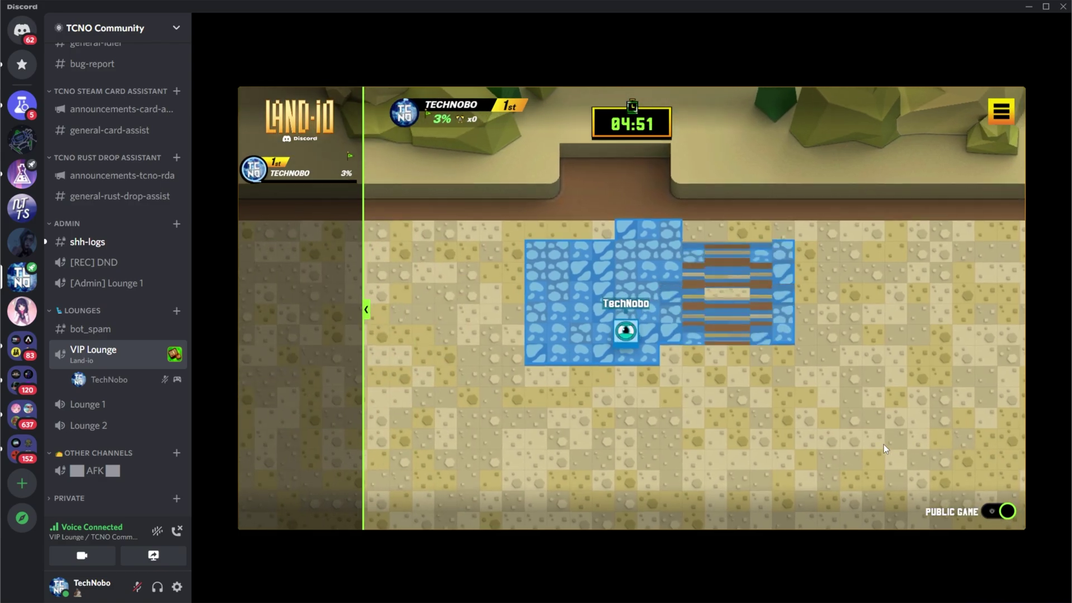
{"action": "key", "text": "Left"}
{"action": "key", "text": "Up"}
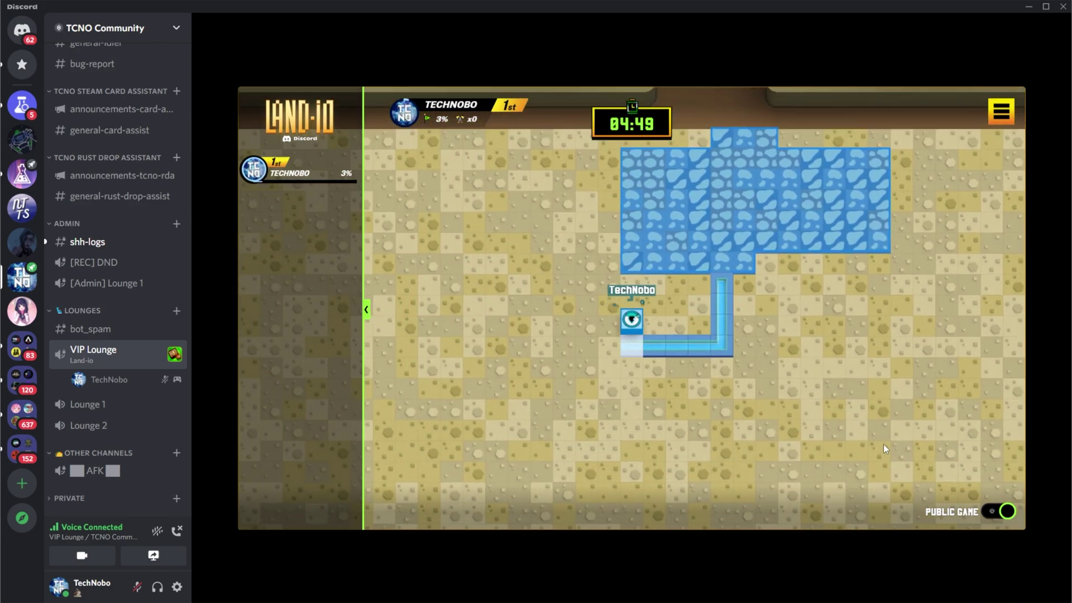
{"action": "key", "text": "Right"}
{"action": "key", "text": "Down"}
{"action": "key", "text": "Left"}
{"action": "key", "text": "Up"}
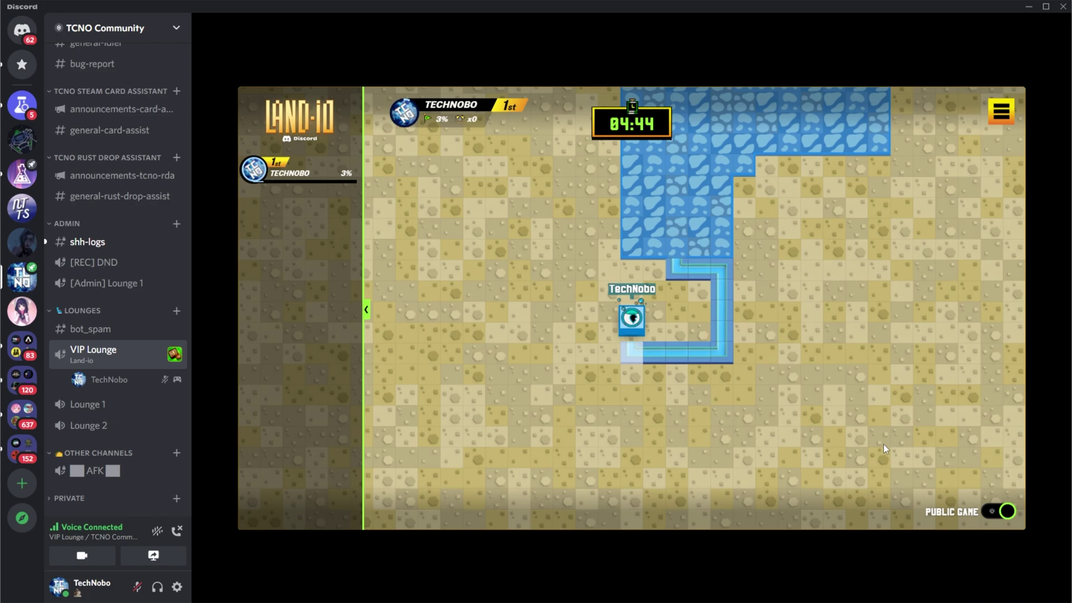
{"action": "key", "text": "Right"}
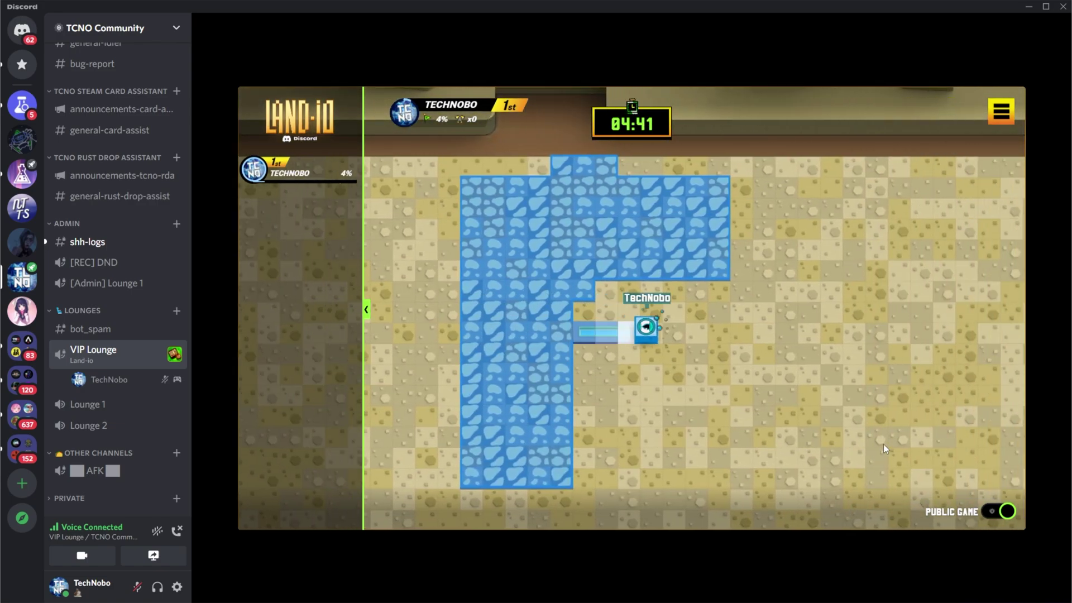
{"action": "key", "text": "Up"}
{"action": "key", "text": "Left"}
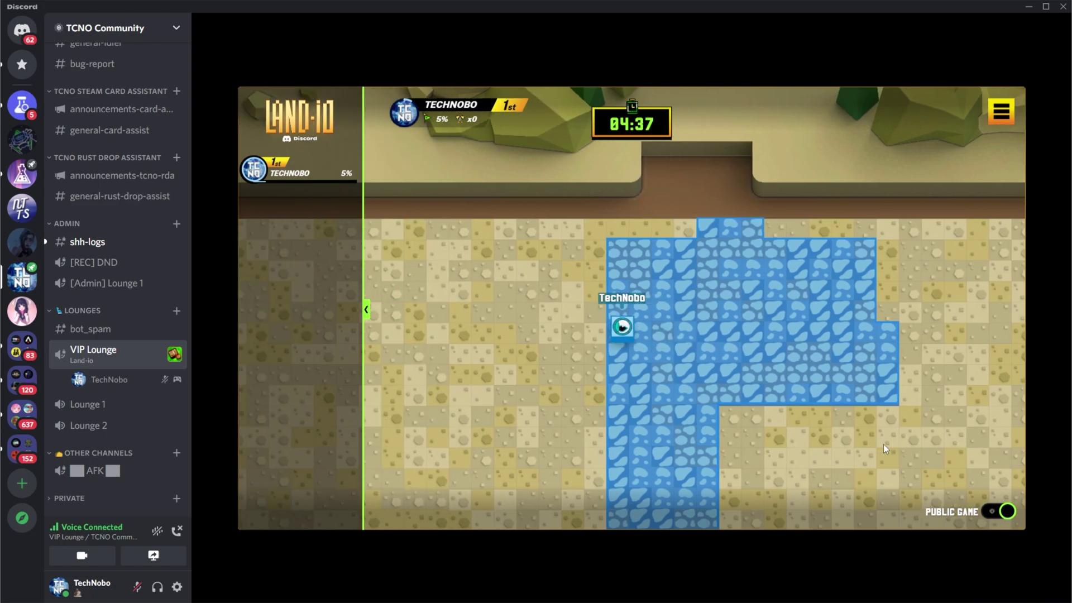
{"action": "key", "text": "Up"}
{"action": "key", "text": "Right"}
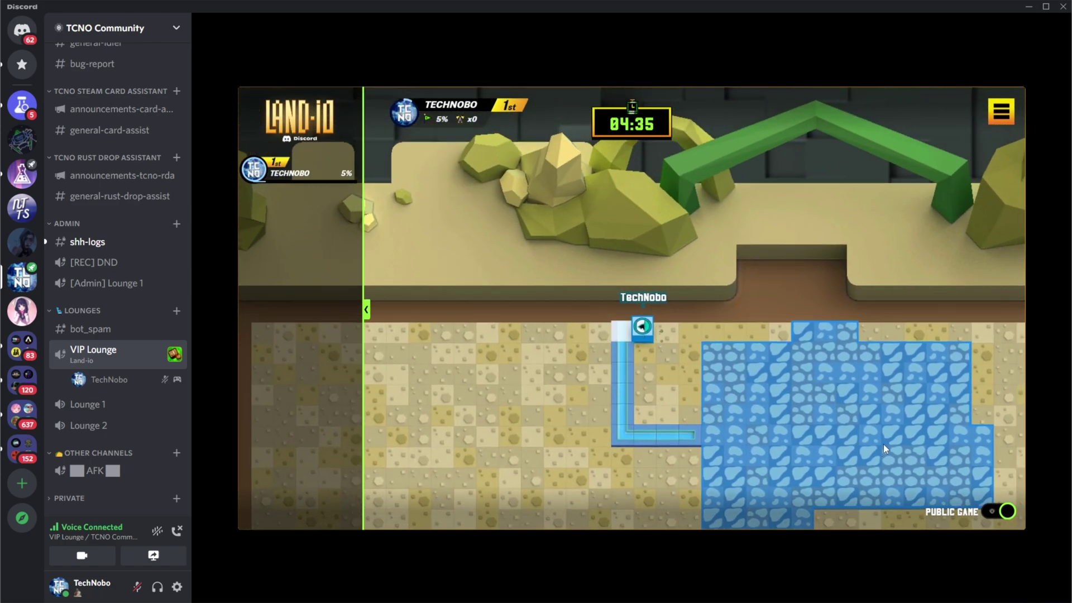
{"action": "key", "text": "Down"}
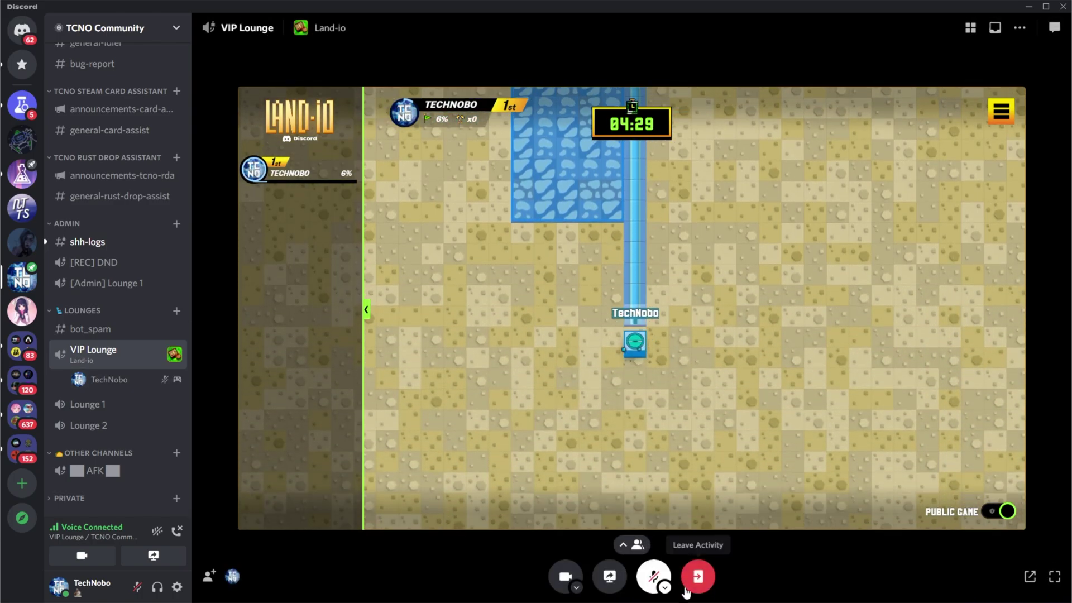
{"action": "left_click", "coordinate": [701, 578]}
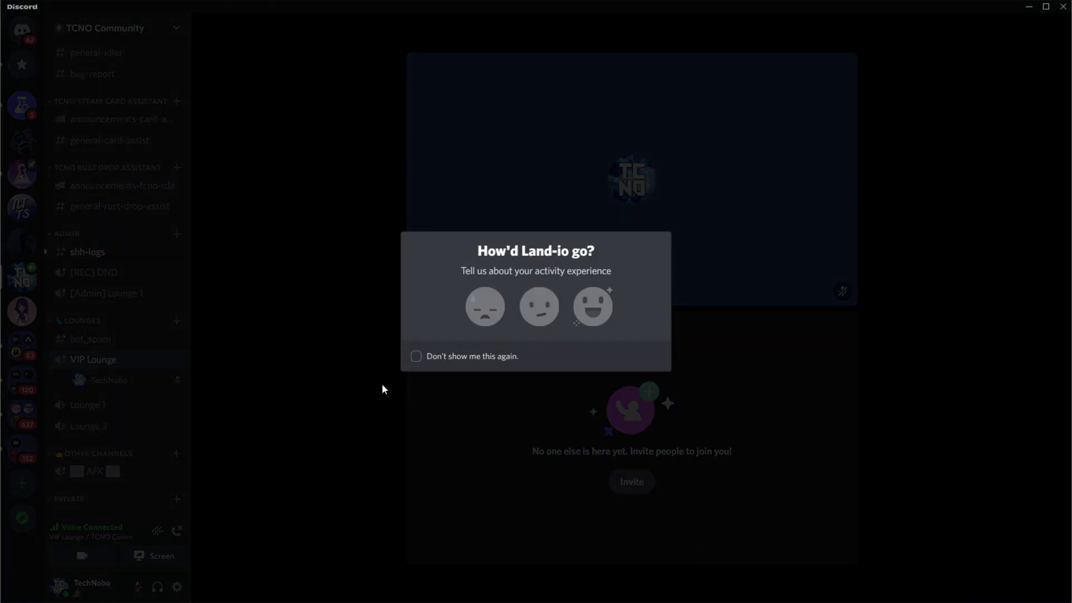
{"action": "left_click", "coordinate": [383, 388]}
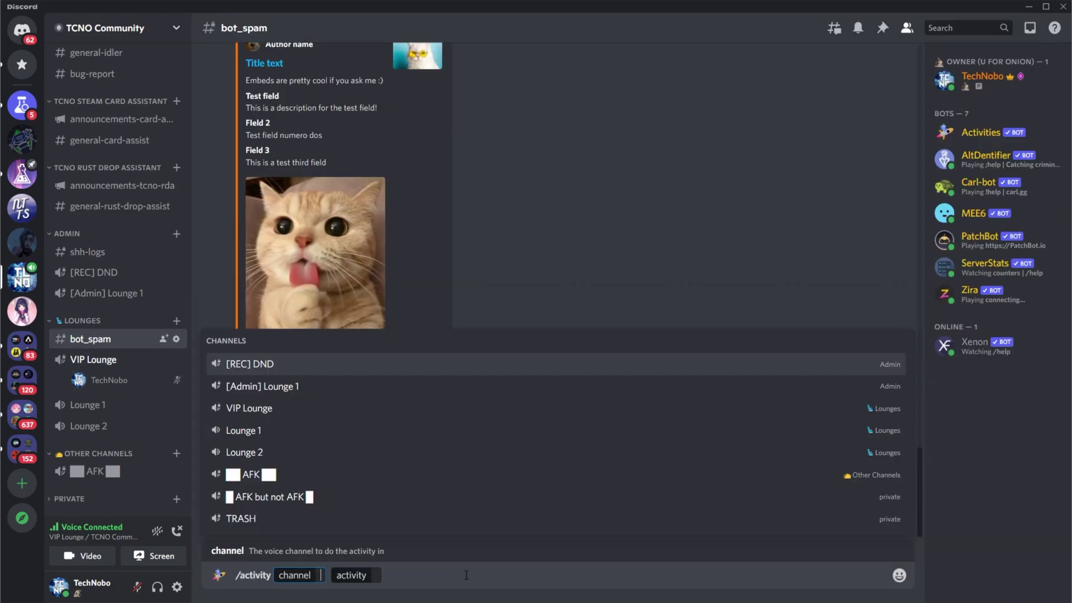
Run /activity in bot_spam with VIP Lounge as the channel and Putt Party as the activity, and open it from the bot's link
{"action": "key", "text": "Down"}
{"action": "key", "text": "Down"}
{"action": "key", "text": "Tab"}
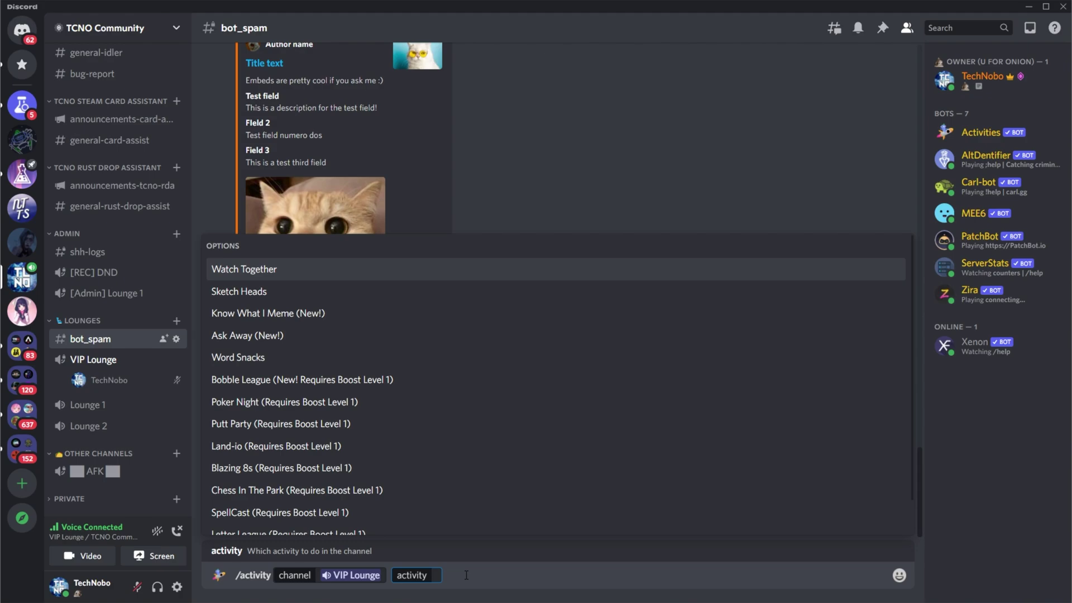
{"action": "left_click", "coordinate": [312, 424]}
{"action": "key", "text": "Return"}
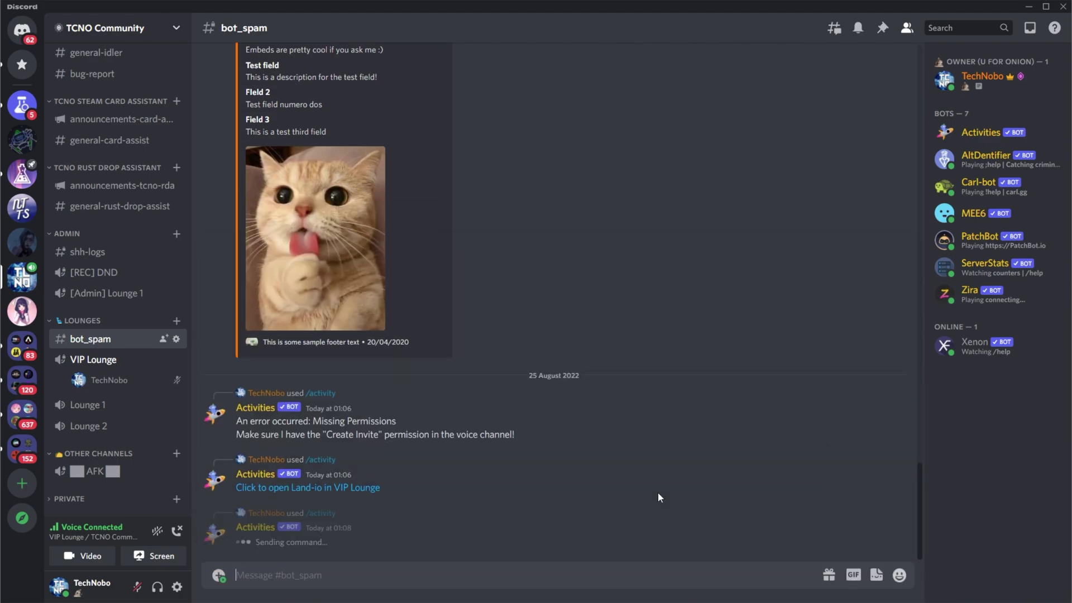
{"action": "left_click", "coordinate": [380, 541]}
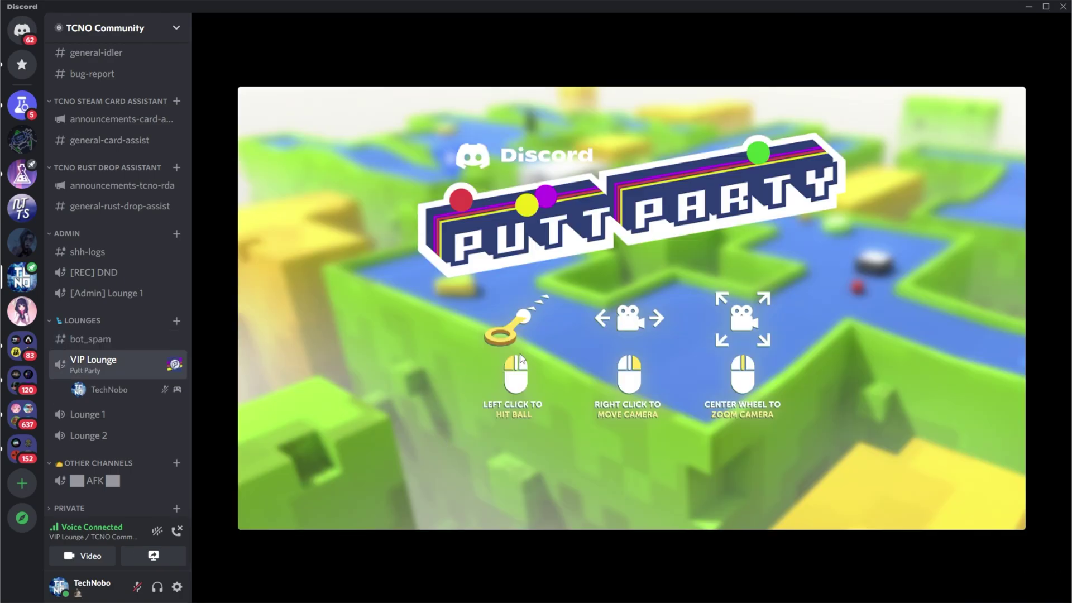
Enter Putt Party's course vote and vote for the Funnington course to join the game
{"action": "left_click", "coordinate": [642, 452]}
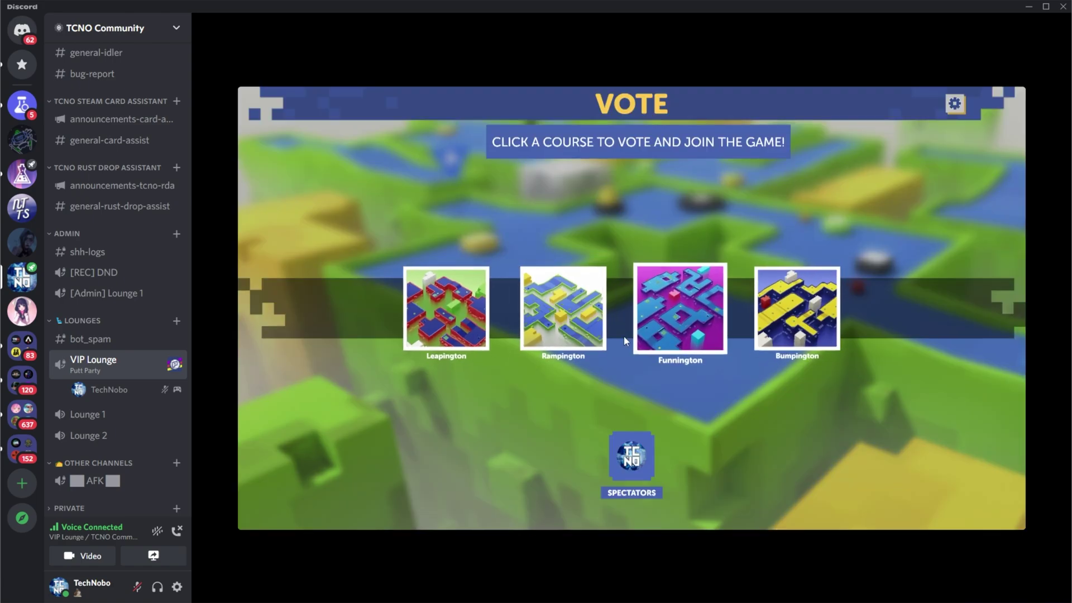
{"action": "left_click", "coordinate": [650, 346]}
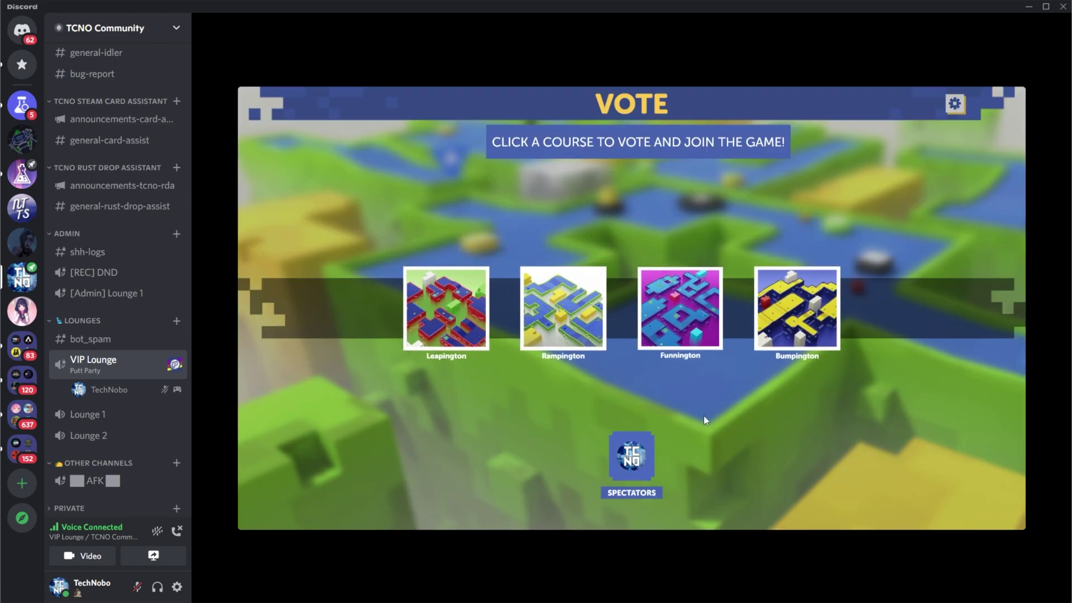
{"action": "left_click", "coordinate": [705, 313]}
{"action": "left_click", "coordinate": [705, 313]}
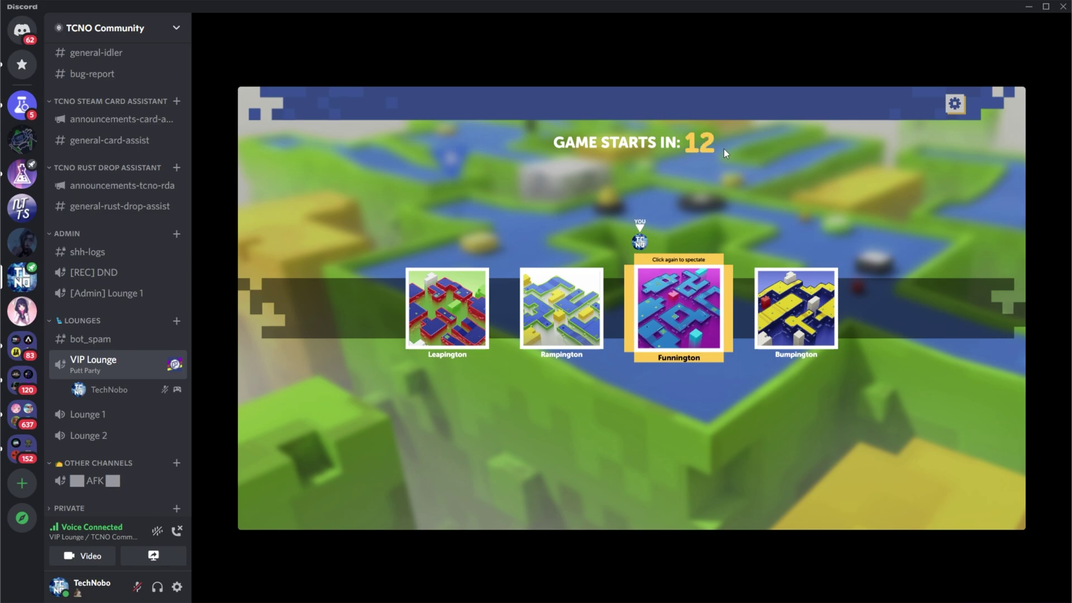
Review the audio, how-to, power-ups and support pages in Putt Party's settings, and return to the game
{"action": "left_click", "coordinate": [950, 108]}
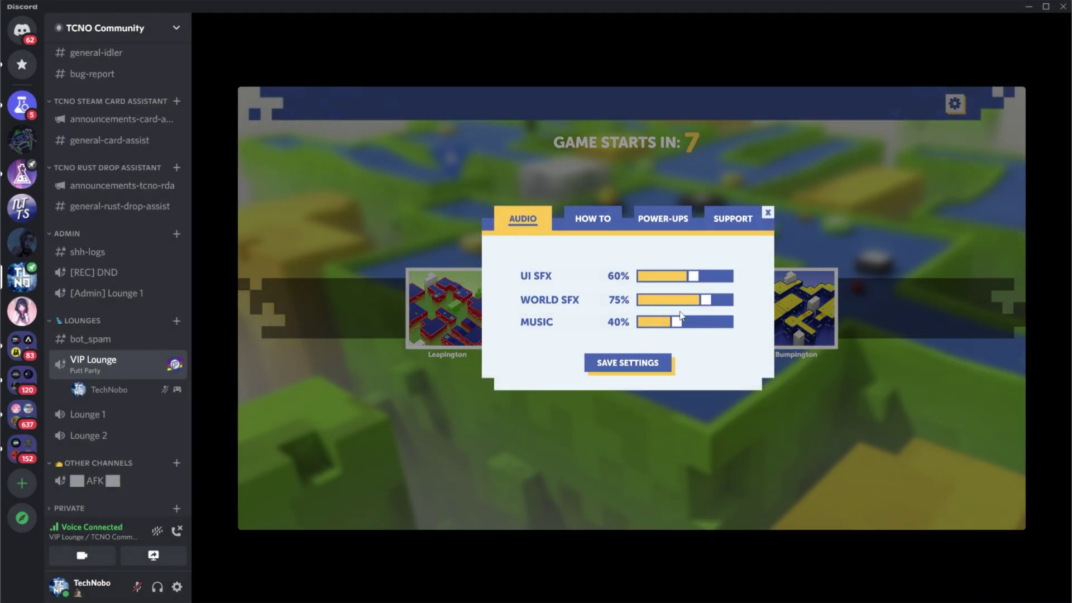
{"action": "left_click", "coordinate": [602, 226]}
{"action": "left_click", "coordinate": [671, 223]}
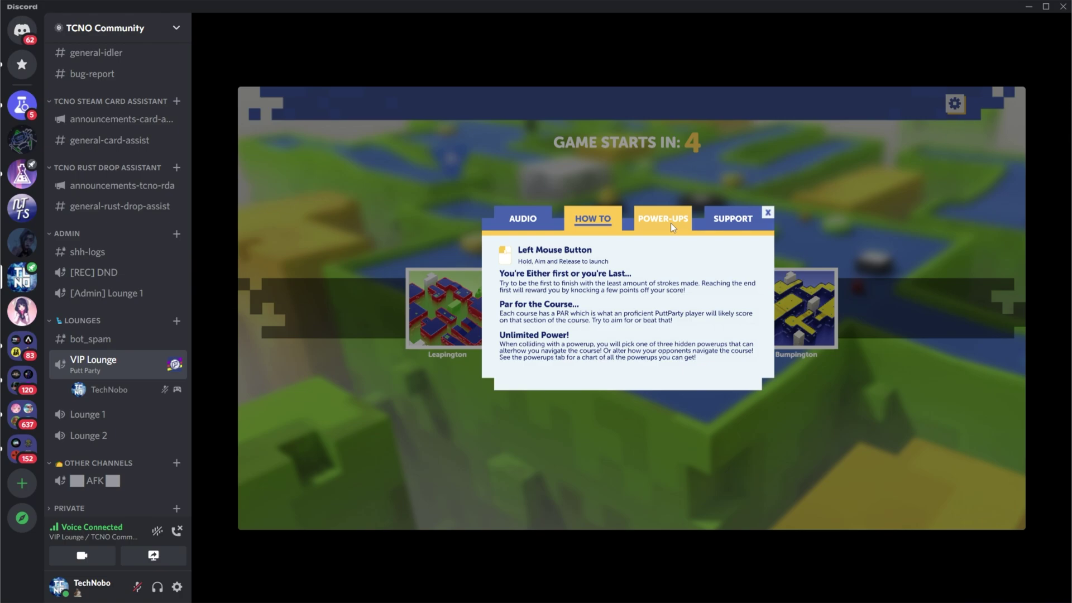
{"action": "scroll", "coordinate": [680, 299], "scroll_direction": "down", "scroll_amount": 3}
{"action": "scroll", "coordinate": [680, 297], "scroll_direction": "down", "scroll_amount": 3}
{"action": "scroll", "coordinate": [680, 296], "scroll_direction": "up", "scroll_amount": 5}
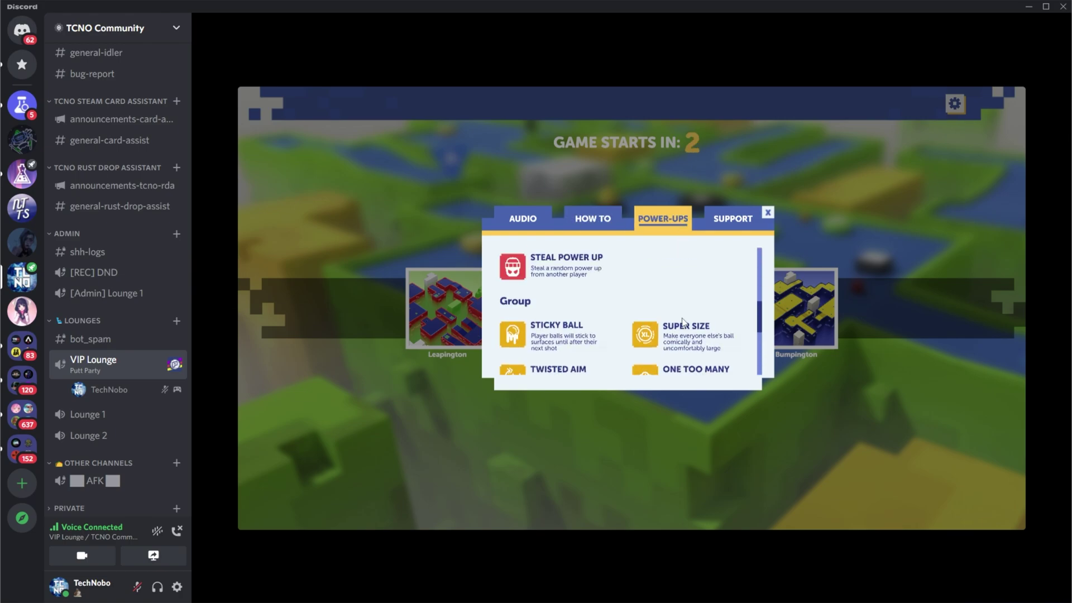
{"action": "left_click", "coordinate": [726, 223]}
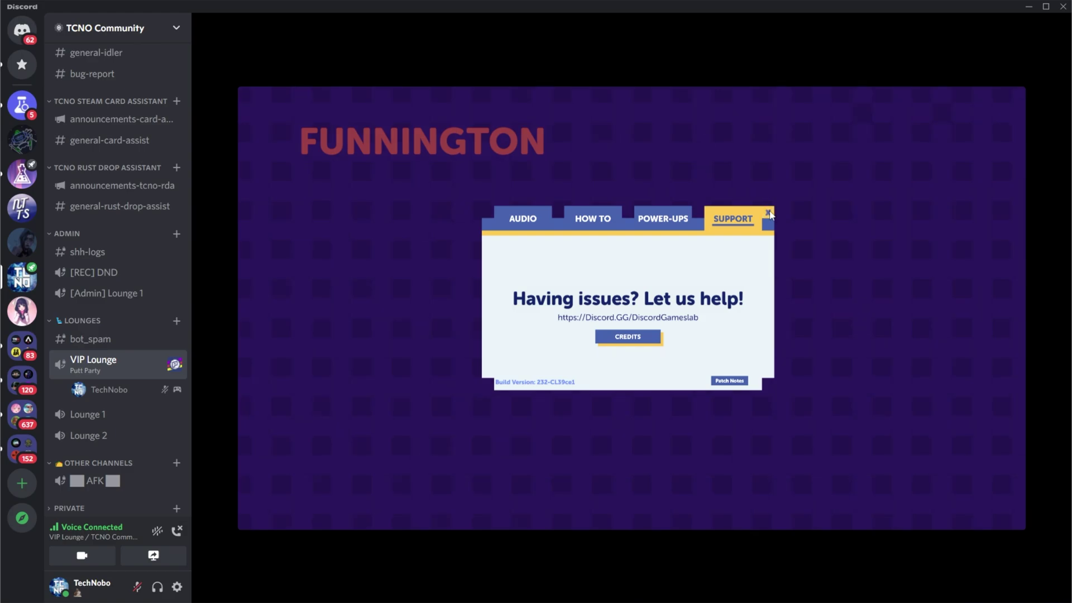
{"action": "left_click", "coordinate": [727, 476]}
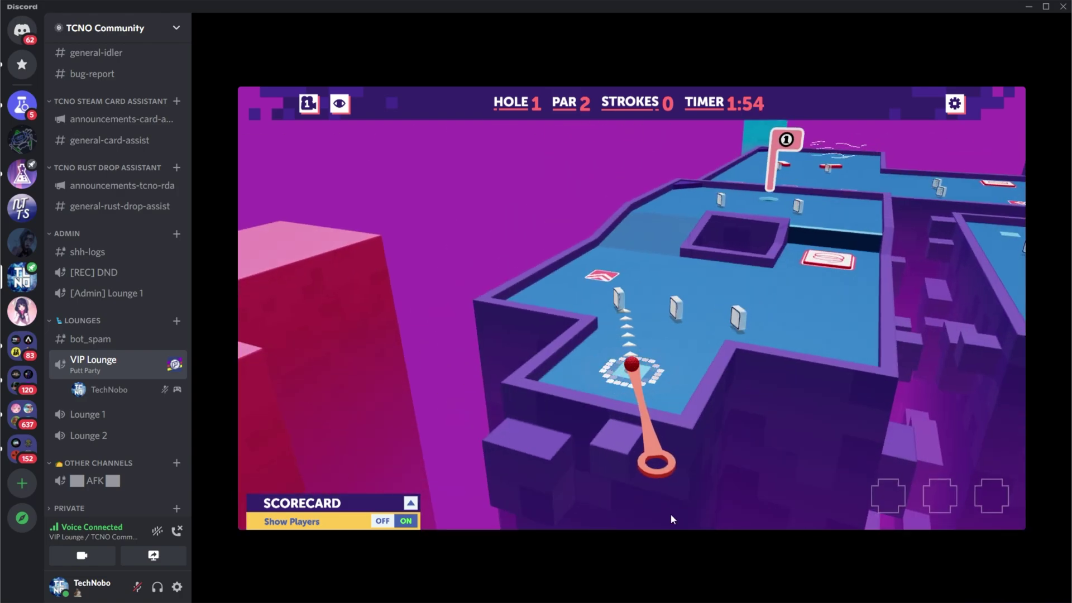
Putt the ball from the starting tee toward the flag on hole 1 of Putt Party
{"action": "left_click_drag", "start_coordinate": [671, 514], "coordinate": [665, 494]}
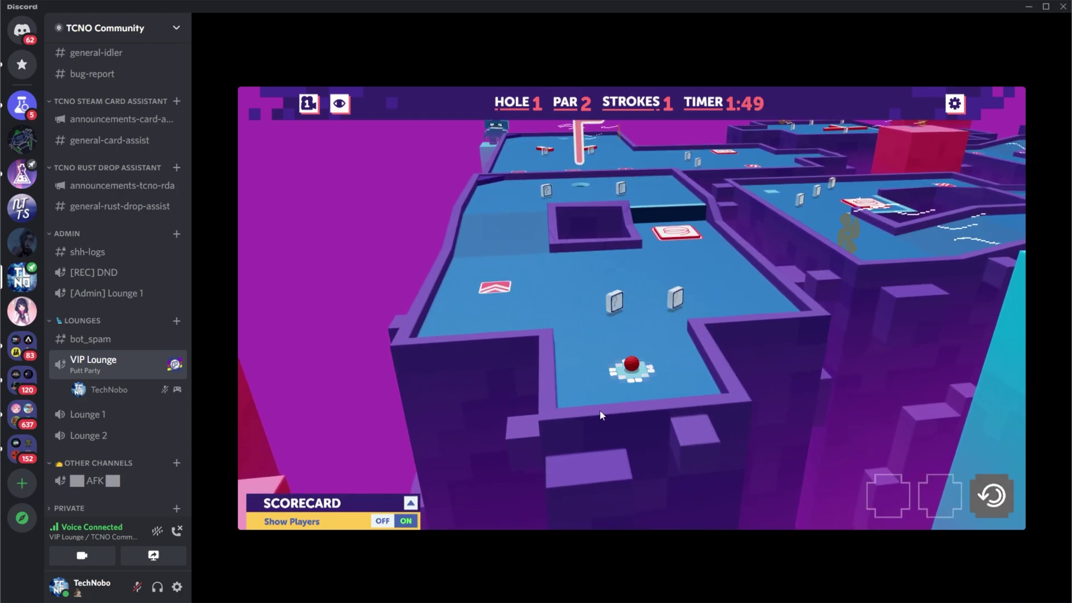
{"action": "left_click_drag", "start_coordinate": [600, 415], "coordinate": [600, 415]}
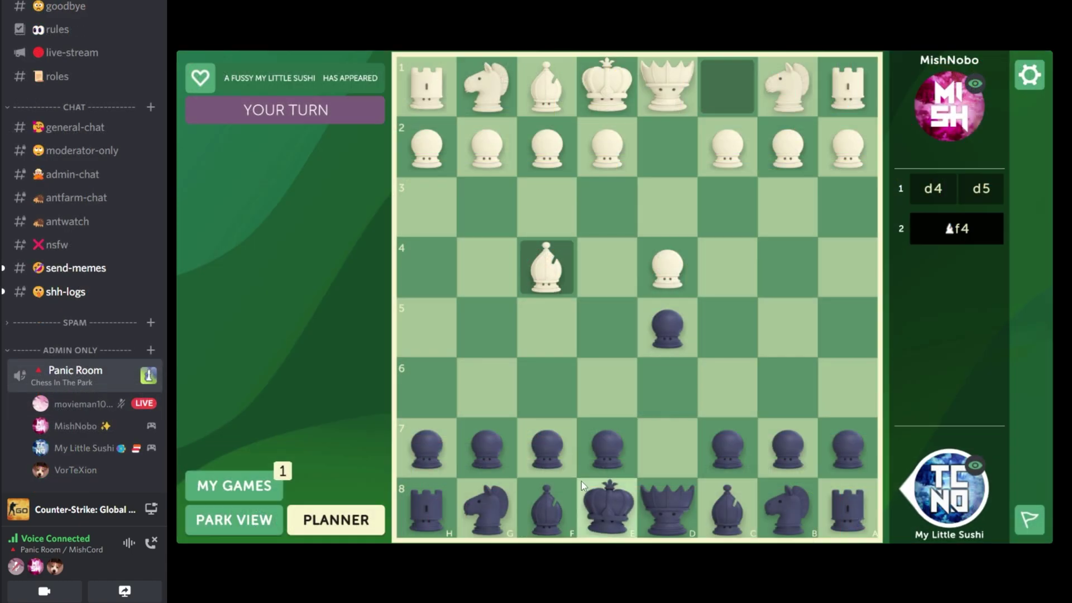
Play f6, knight to c6 and queen takes c7 as Black in Chess In The Park, and select a red piece in the checkers game
{"action": "left_click", "coordinate": [547, 447]}
{"action": "left_click", "coordinate": [547, 388]}
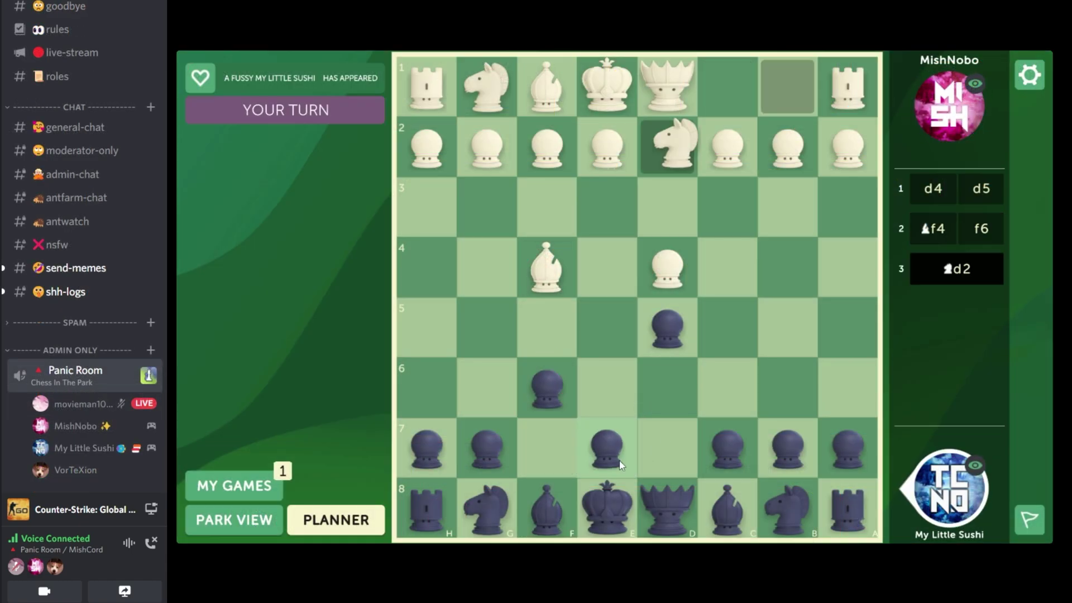
{"action": "left_click", "coordinate": [787, 507]}
{"action": "left_click", "coordinate": [727, 388]}
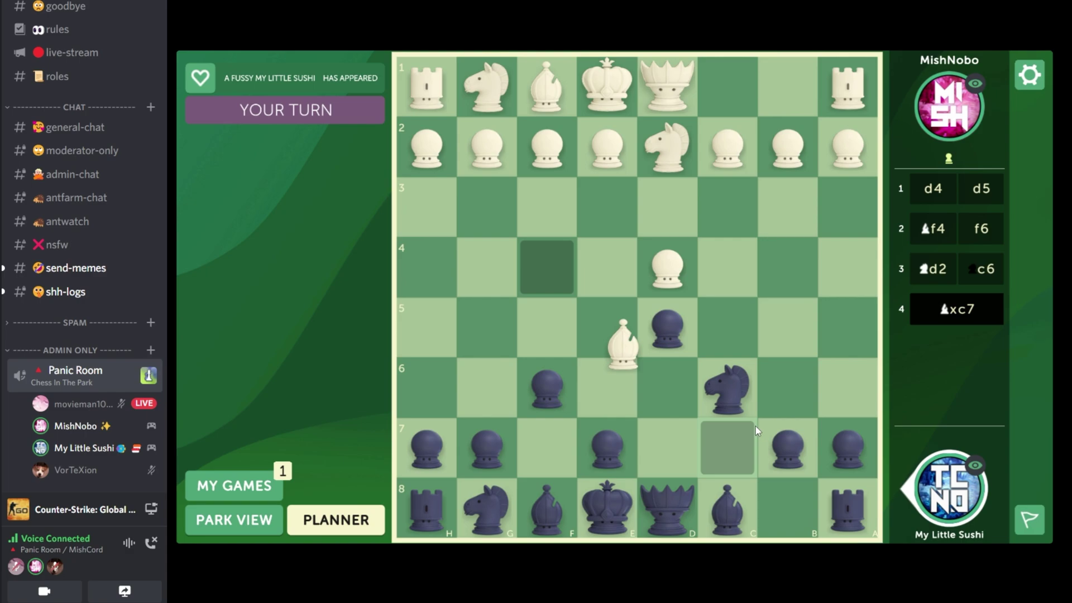
{"action": "left_click", "coordinate": [667, 505]}
{"action": "left_click", "coordinate": [727, 447]}
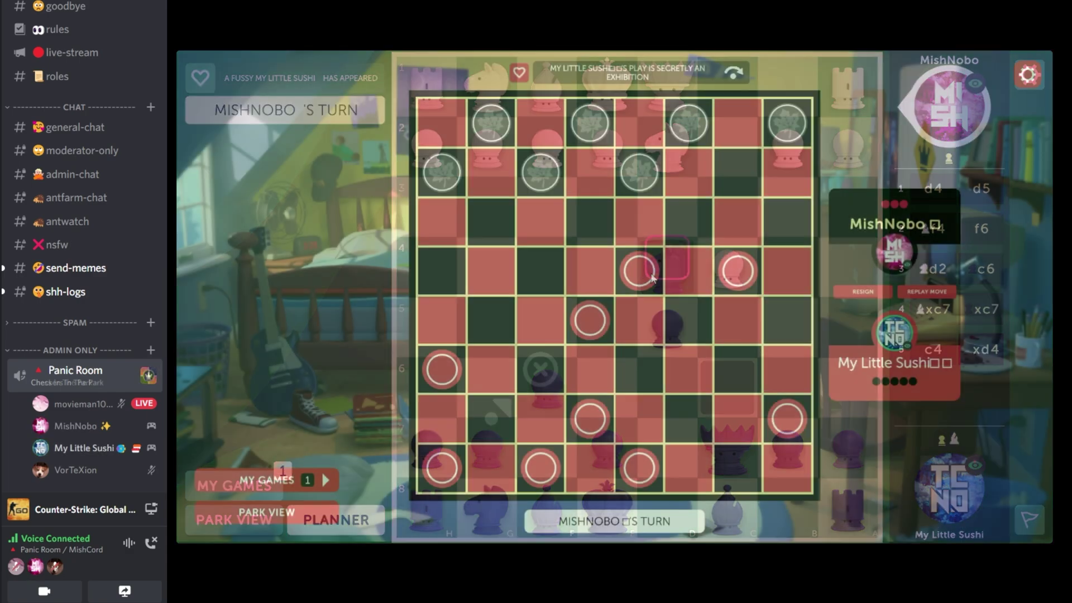
{"action": "left_click", "coordinate": [738, 271]}
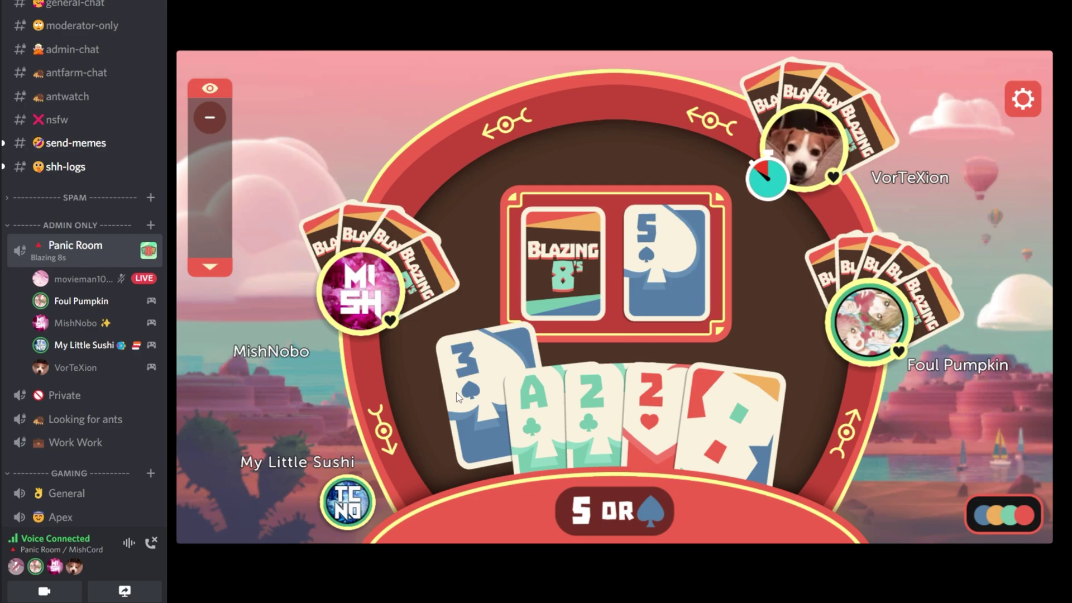
Play the 3 of spades and the wild 8 in Blazing 8s, choosing clubs as the suit
{"action": "left_click", "coordinate": [466, 396]}
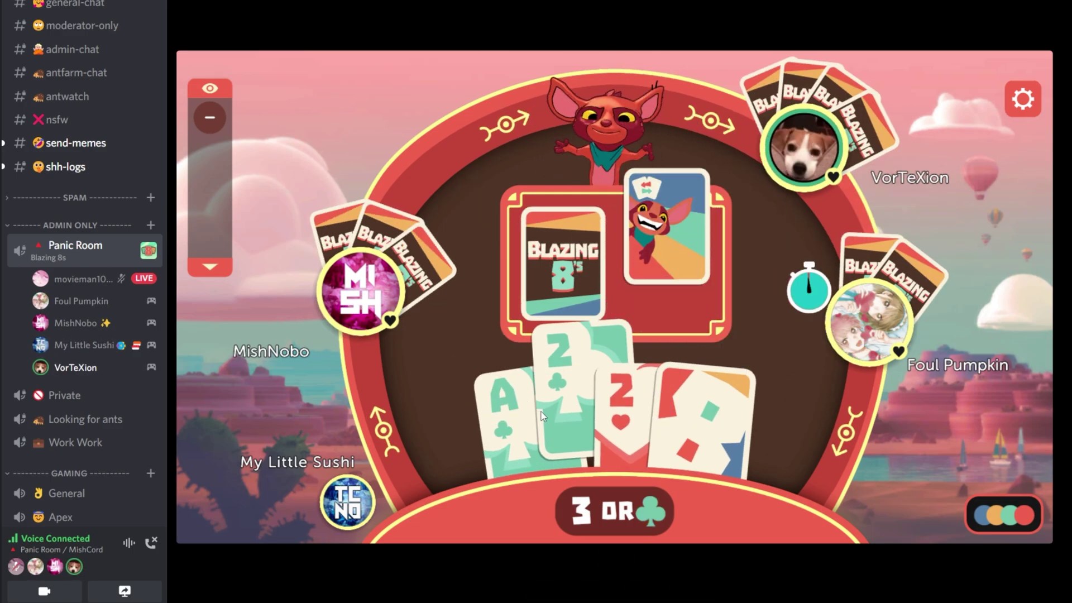
{"action": "left_click", "coordinate": [706, 424]}
{"action": "left_click", "coordinate": [631, 508]}
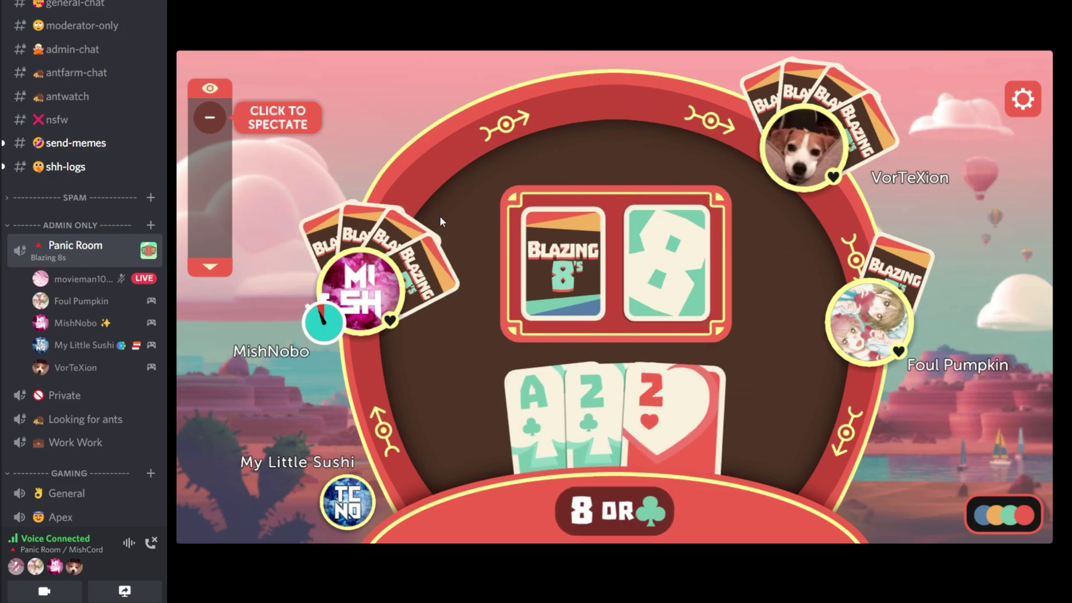
{"action": "left_click", "coordinate": [571, 370]}
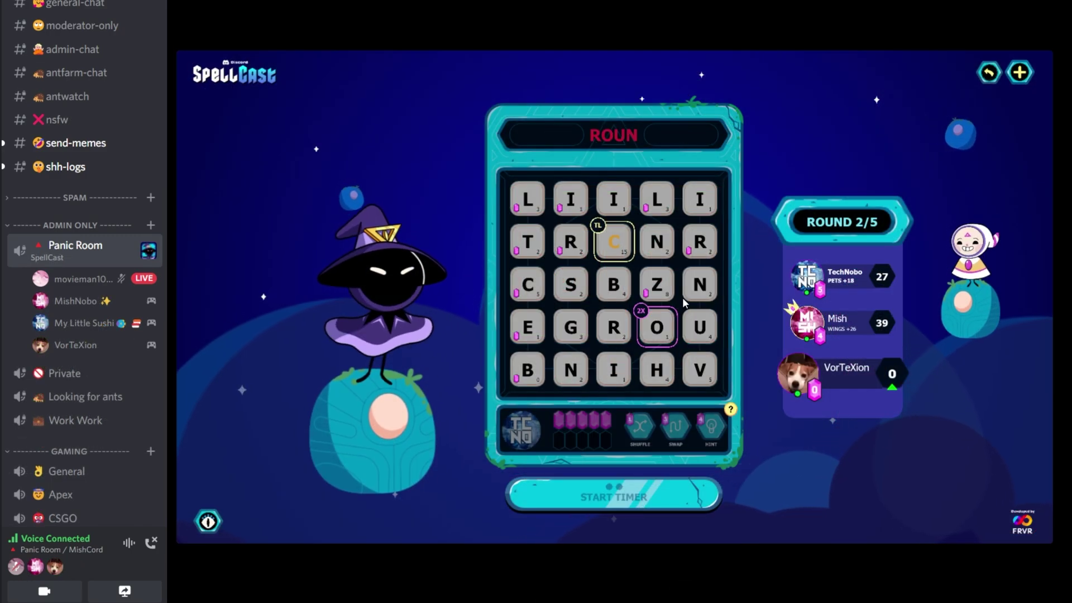
Try the letters BEGR on the SpellCast grid in round 2, and submit the word BEG
{"action": "left_click_drag", "start_coordinate": [603, 331], "coordinate": [656, 370]}
{"action": "left_click_drag", "start_coordinate": [571, 327], "coordinate": [617, 369]}
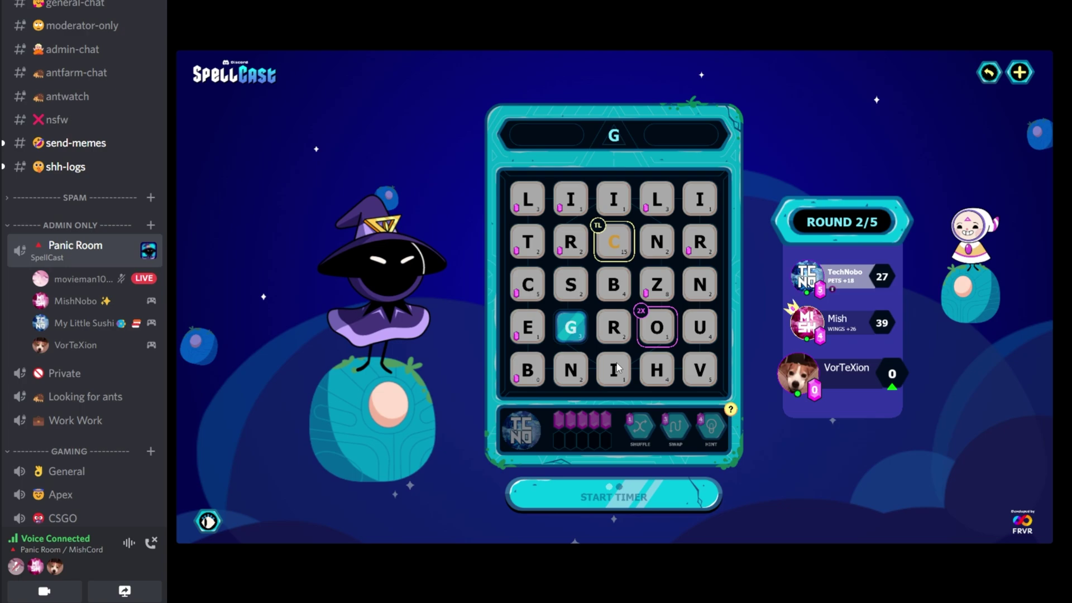
{"action": "left_click_drag", "start_coordinate": [528, 370], "coordinate": [613, 327]}
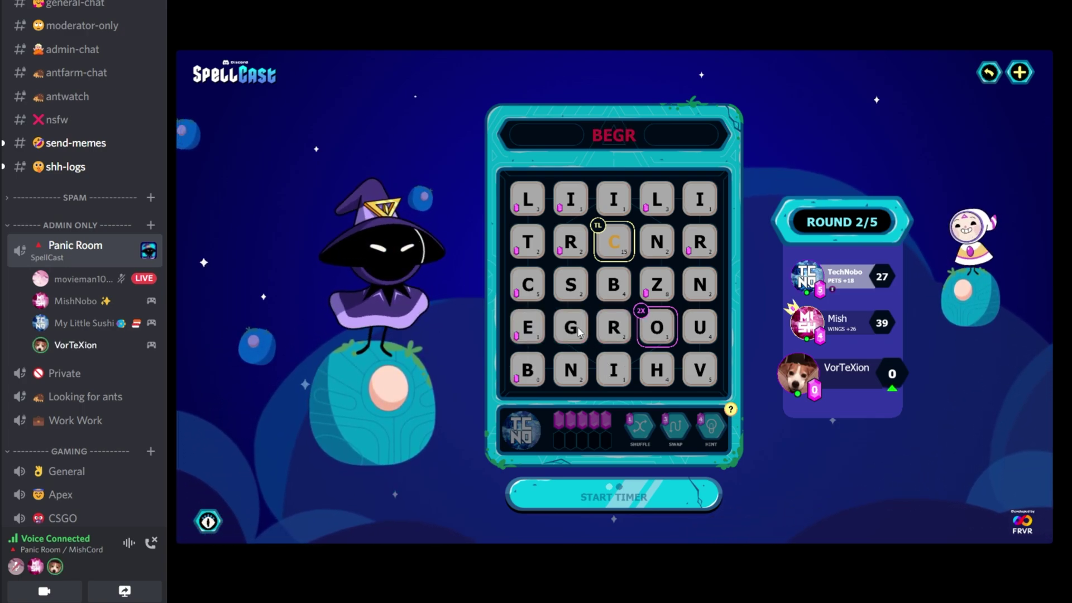
{"action": "left_click_drag", "start_coordinate": [528, 370], "coordinate": [571, 327]}
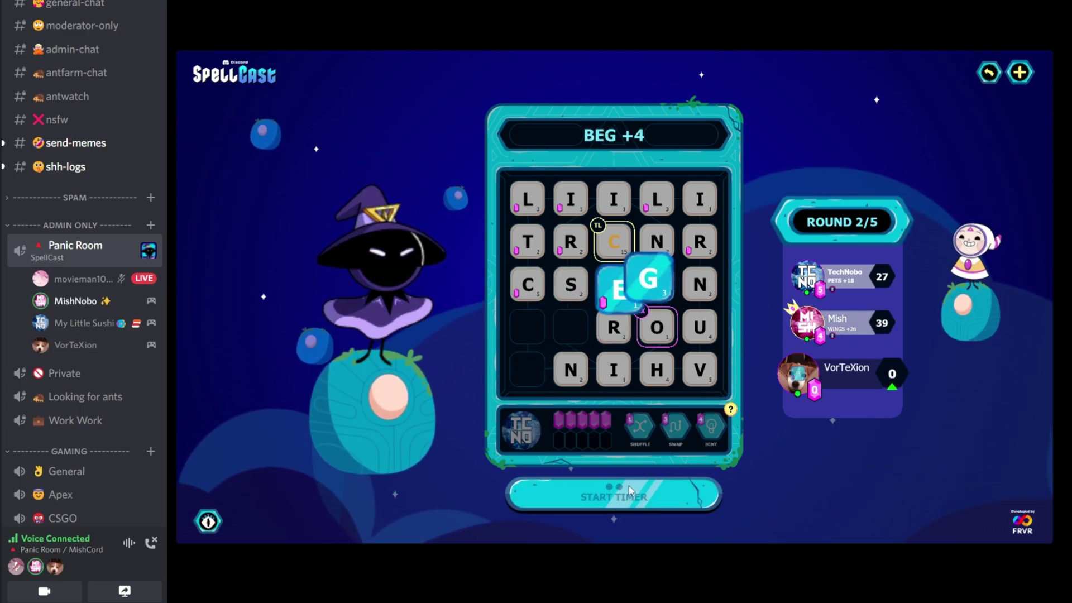